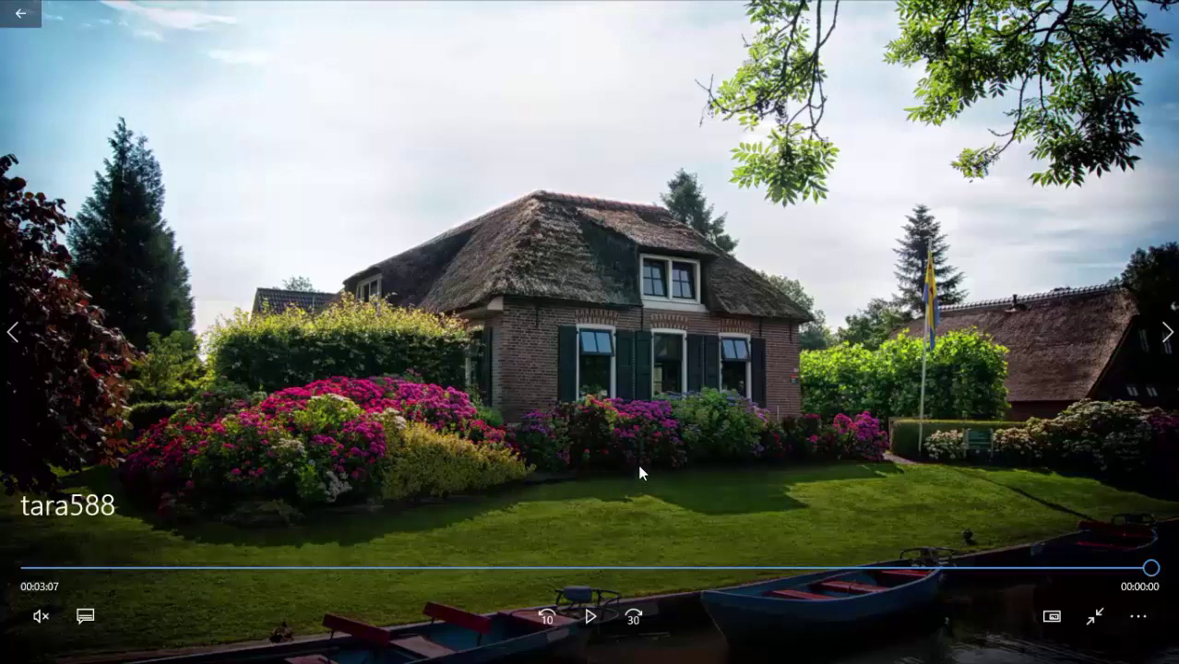
Exit the full-screen video, pause the screen recorder and minimise the video player
{"action": "key", "text": "Escape"}
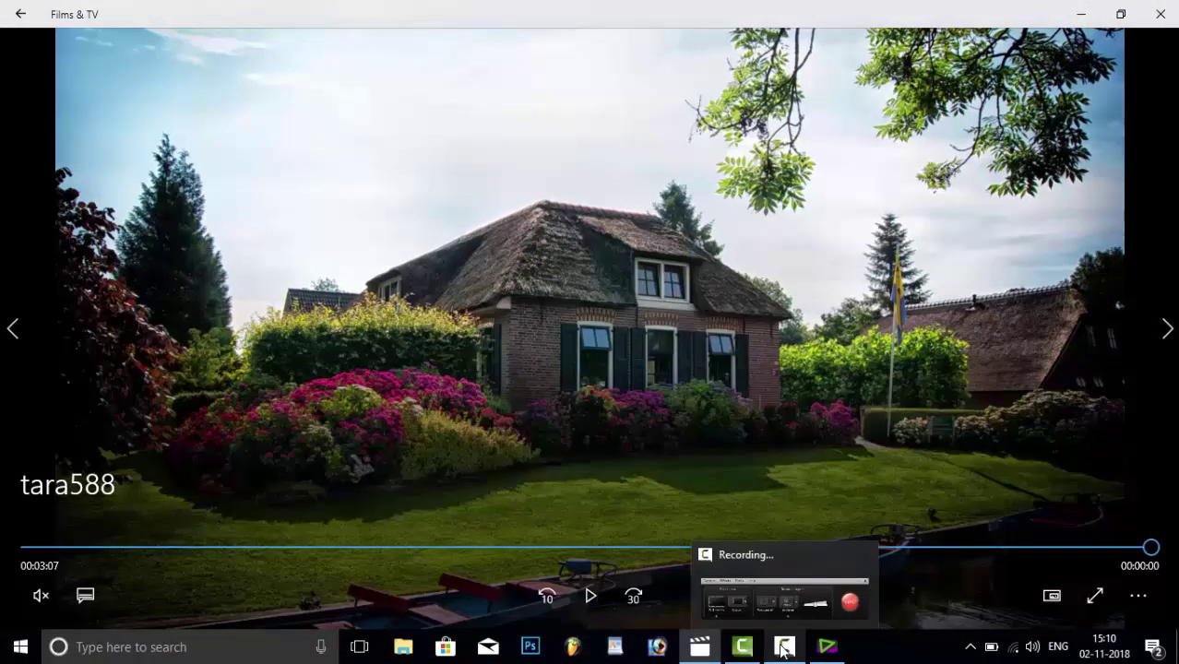
{"action": "left_click", "coordinate": [782, 650]}
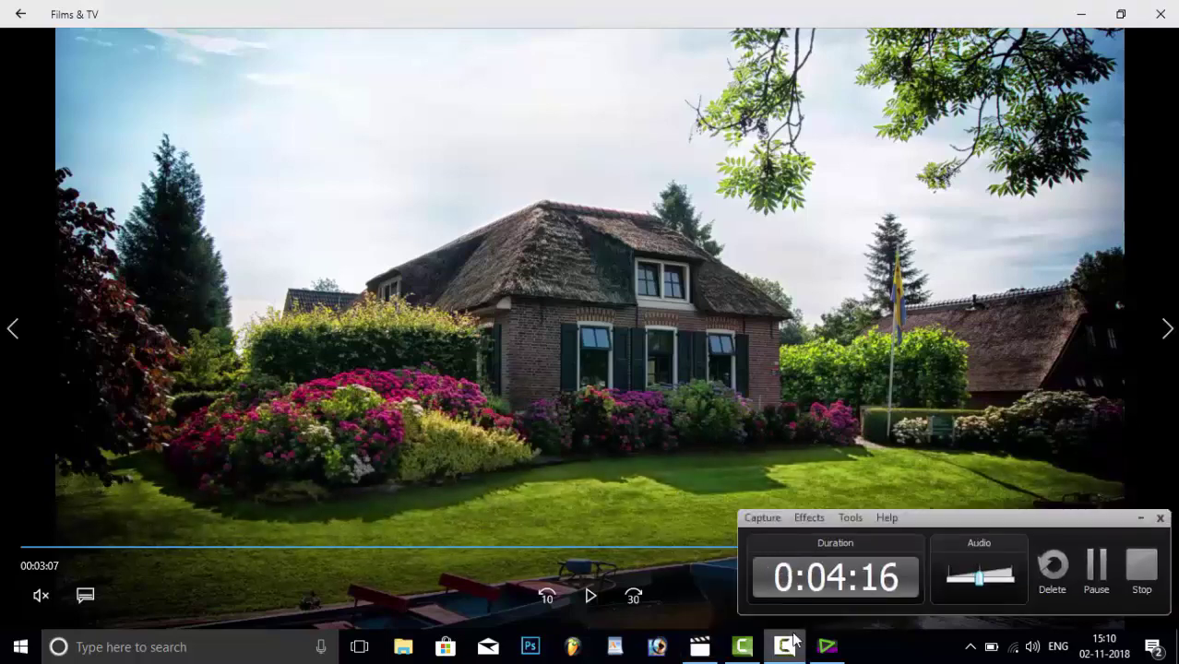
{"action": "left_click", "coordinate": [1097, 576]}
{"action": "left_click", "coordinate": [1096, 572]}
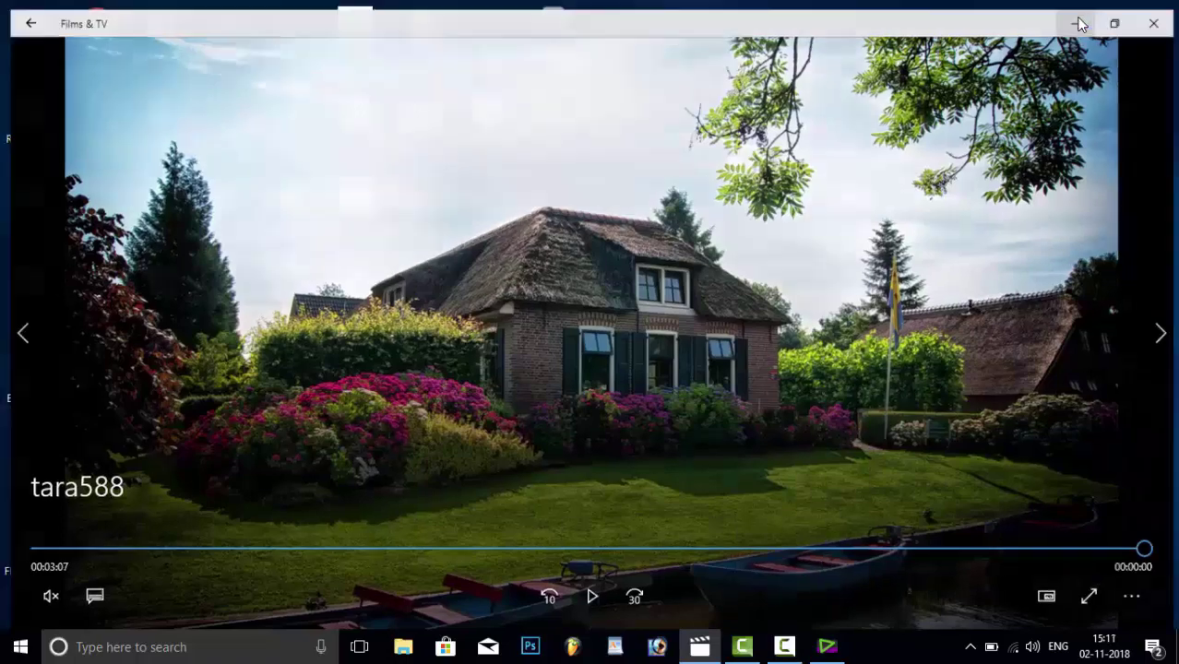
{"action": "left_click", "coordinate": [1081, 16]}
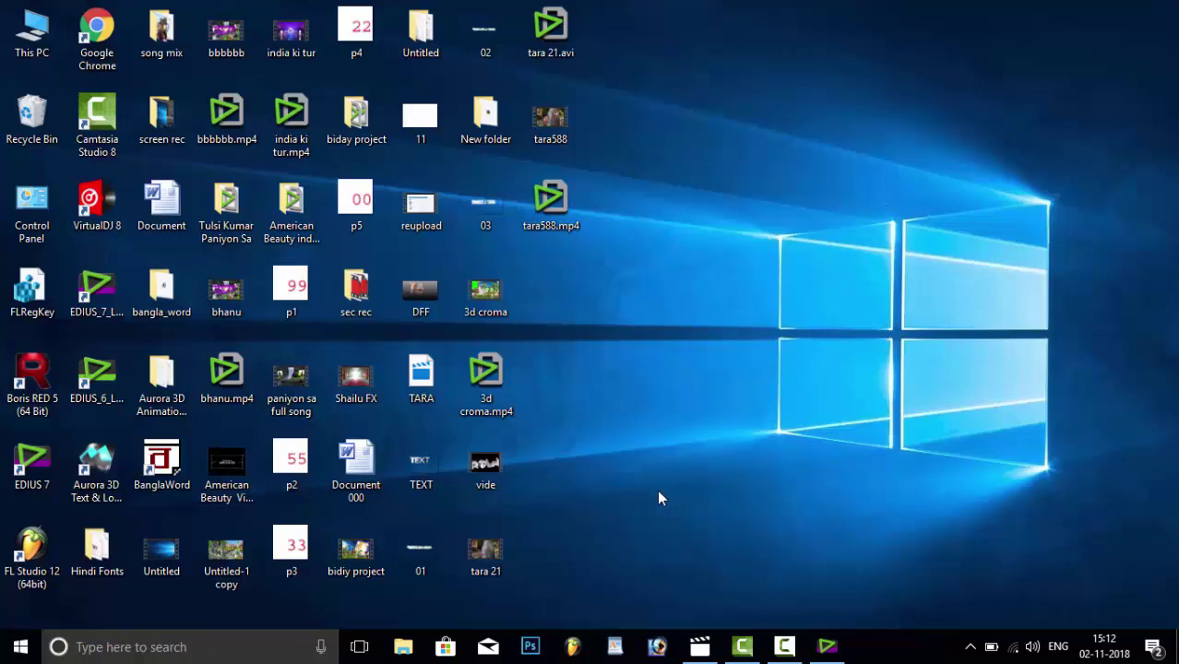
Launch Aurora 3D Text & Logo Maker and dismiss the template selection
{"action": "left_click", "coordinate": [97, 471]}
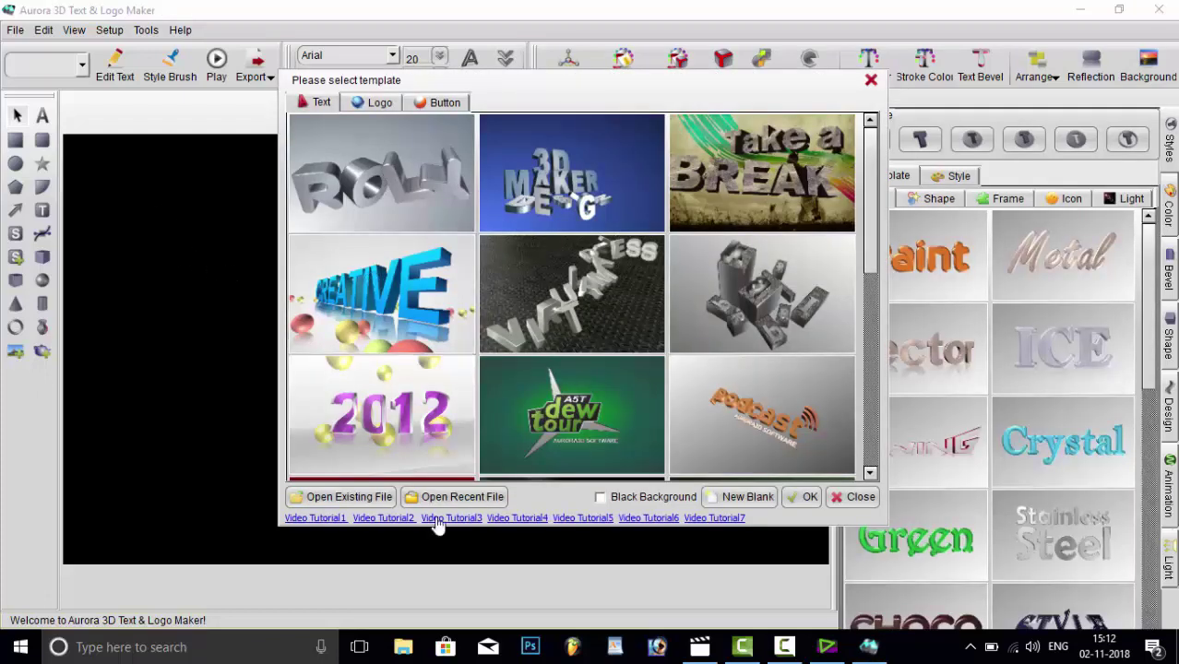
{"action": "left_click", "coordinate": [849, 498]}
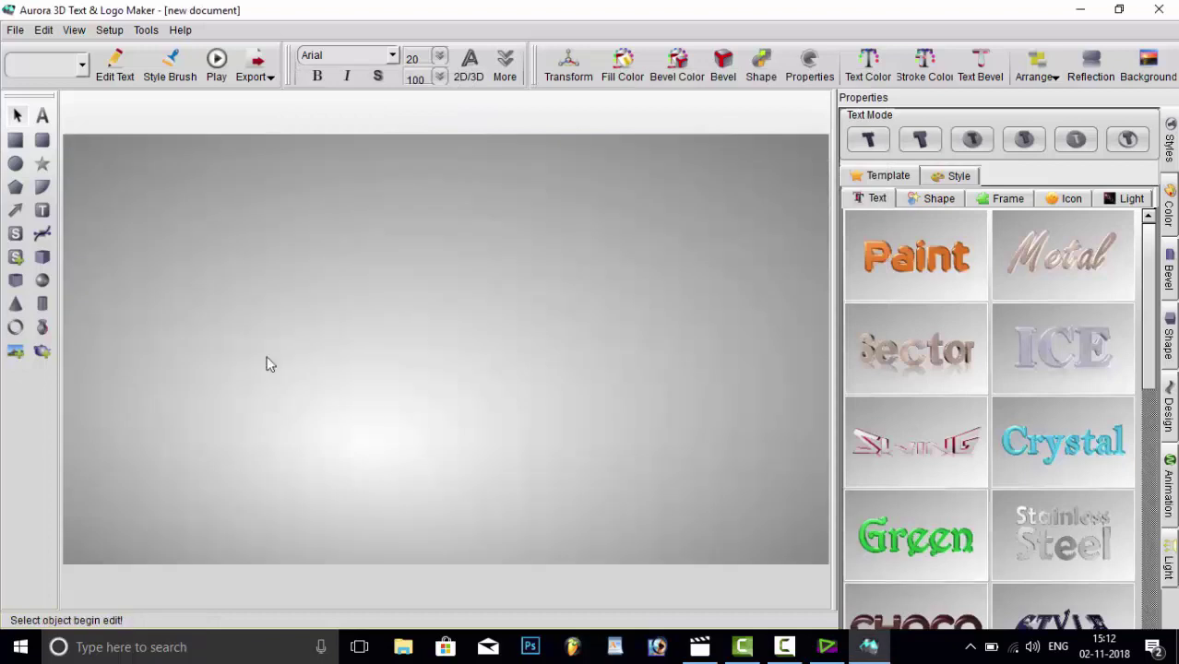
Add a text object to the canvas and replace its wording with TARA
{"action": "left_click", "coordinate": [43, 117]}
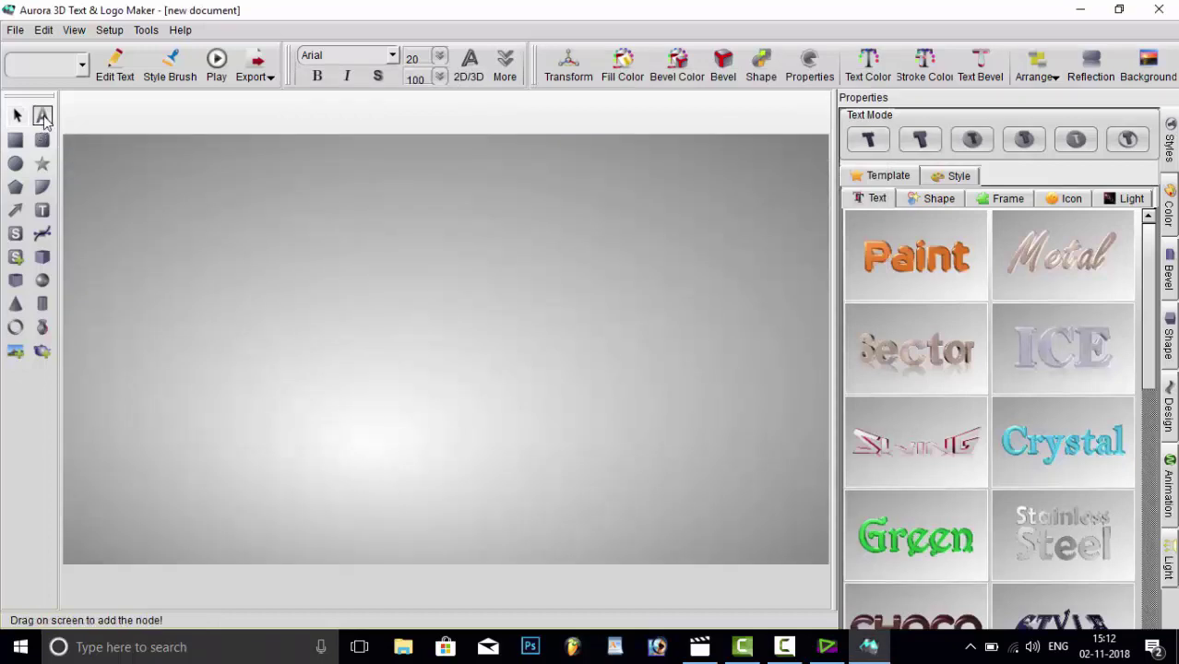
{"action": "left_click", "coordinate": [377, 312]}
{"action": "double_click", "coordinate": [324, 305]}
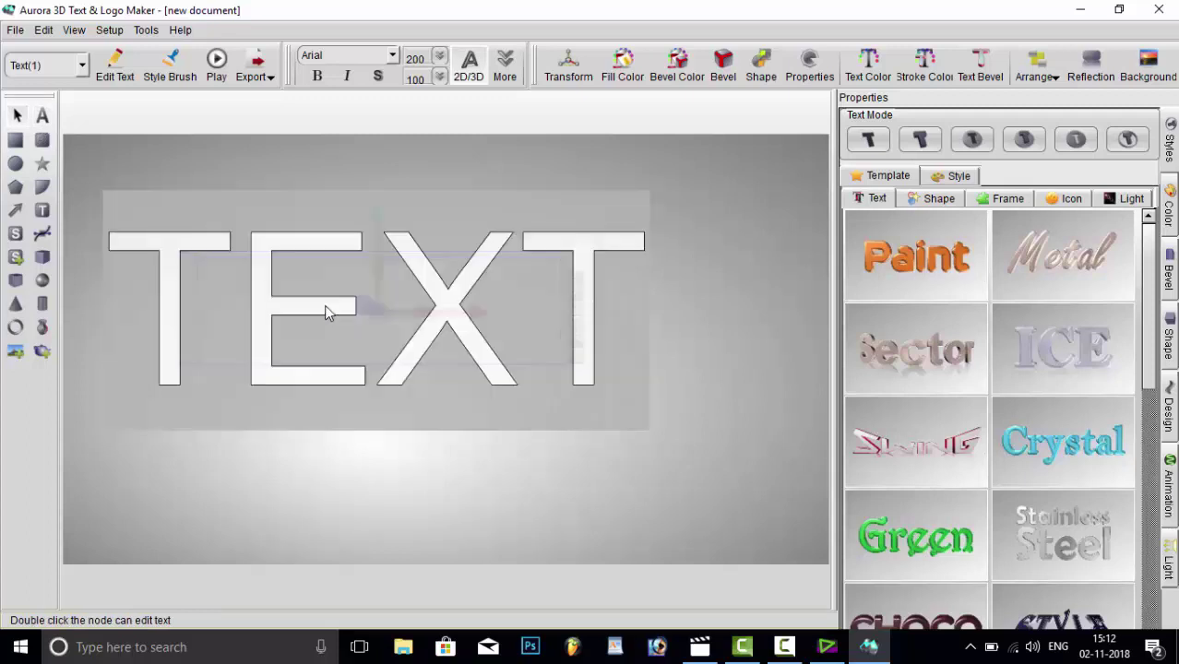
{"action": "key", "text": "ctrl+a"}
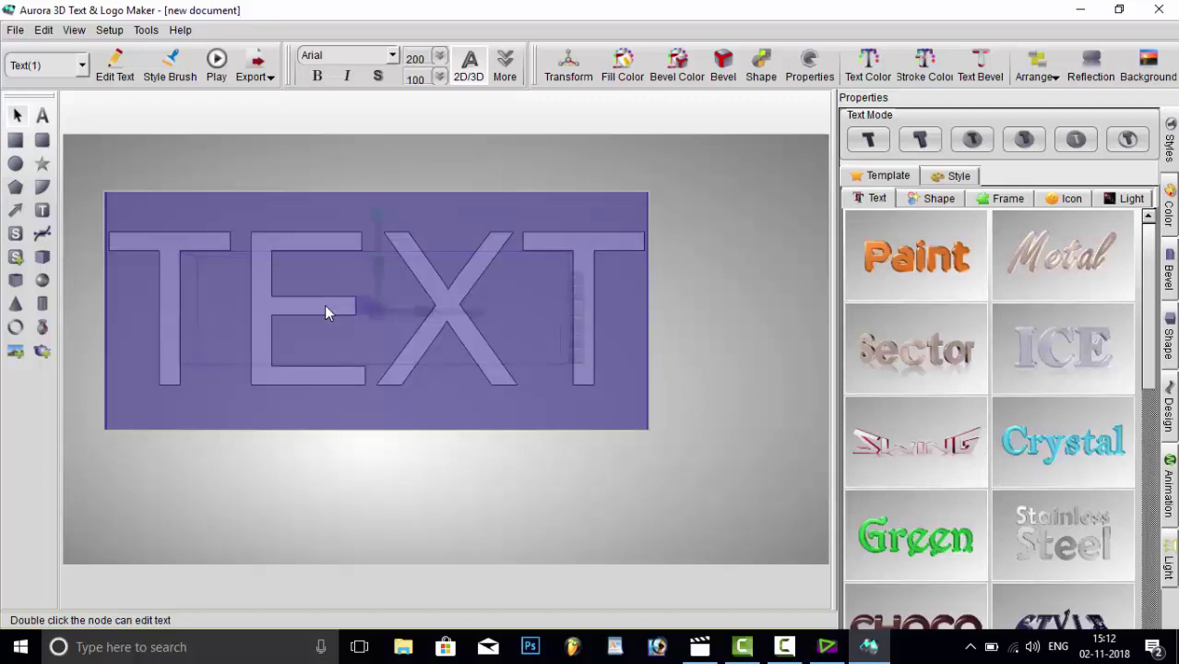
{"action": "type", "text": "TARA"}
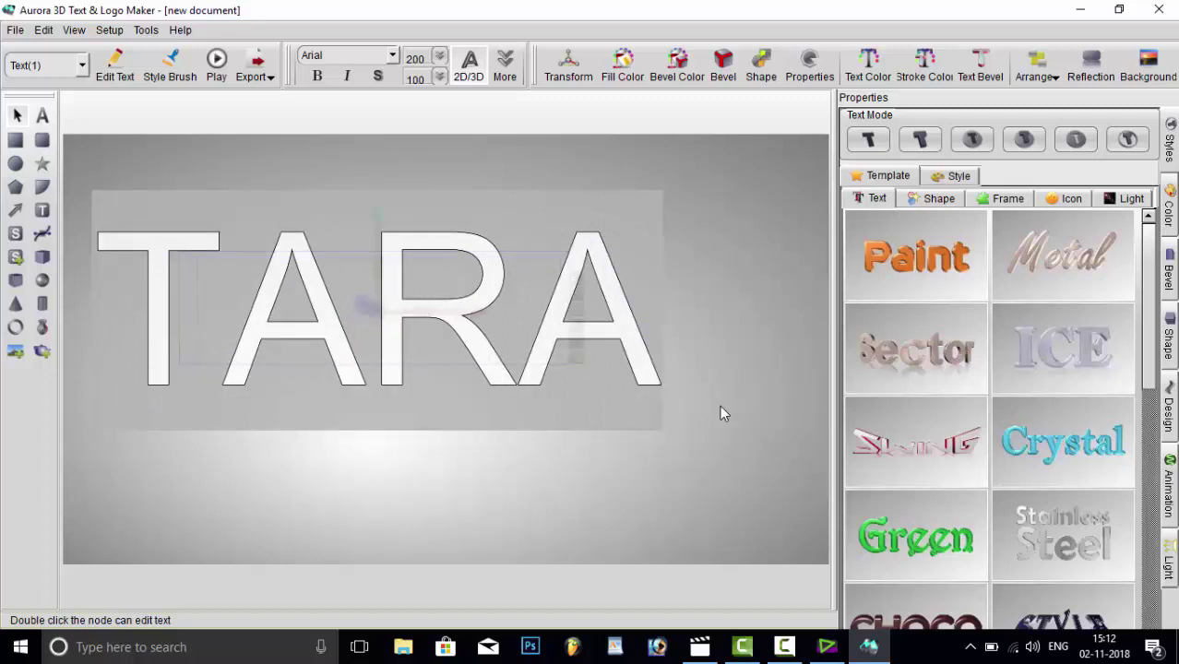
Set the TARA text colour to RGB 242, 243, 240 and its stroke colour to RGB 238, 239, 234
{"action": "left_click", "coordinate": [868, 140]}
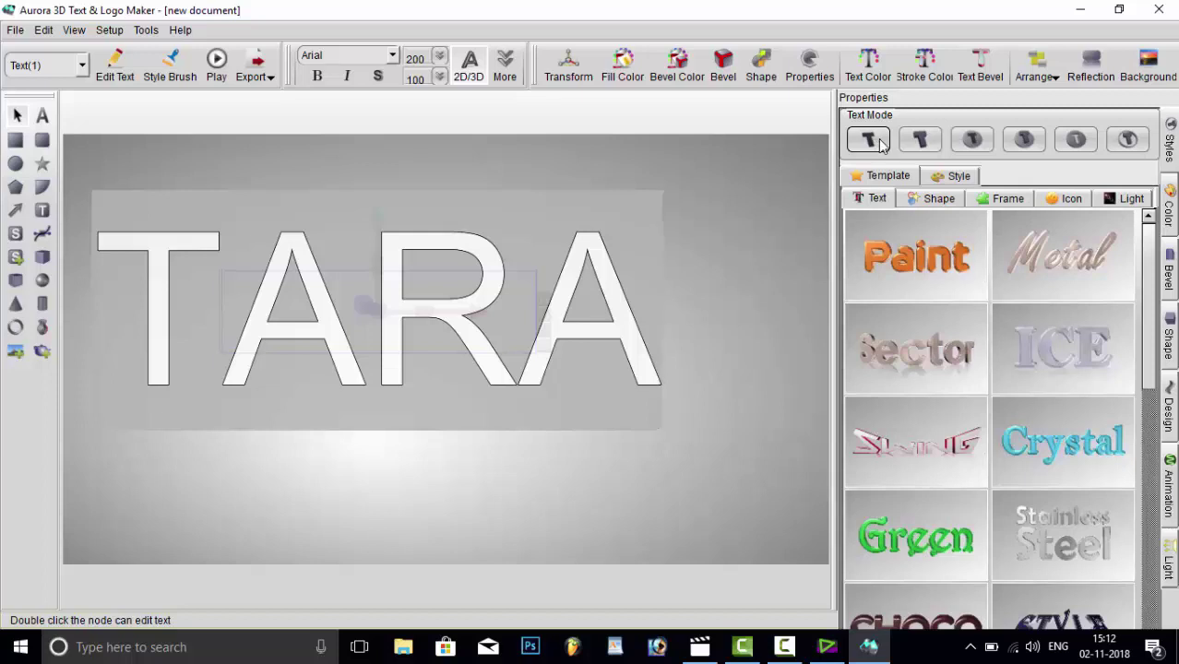
{"action": "double_click", "coordinate": [565, 310]}
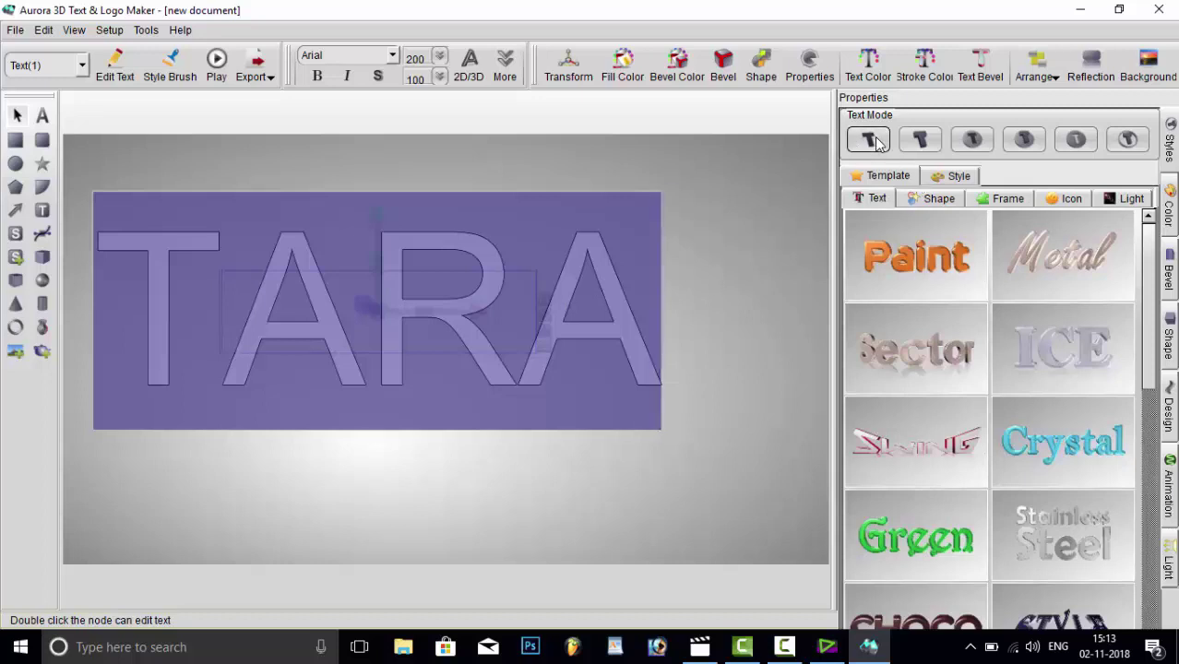
{"action": "left_click", "coordinate": [876, 74]}
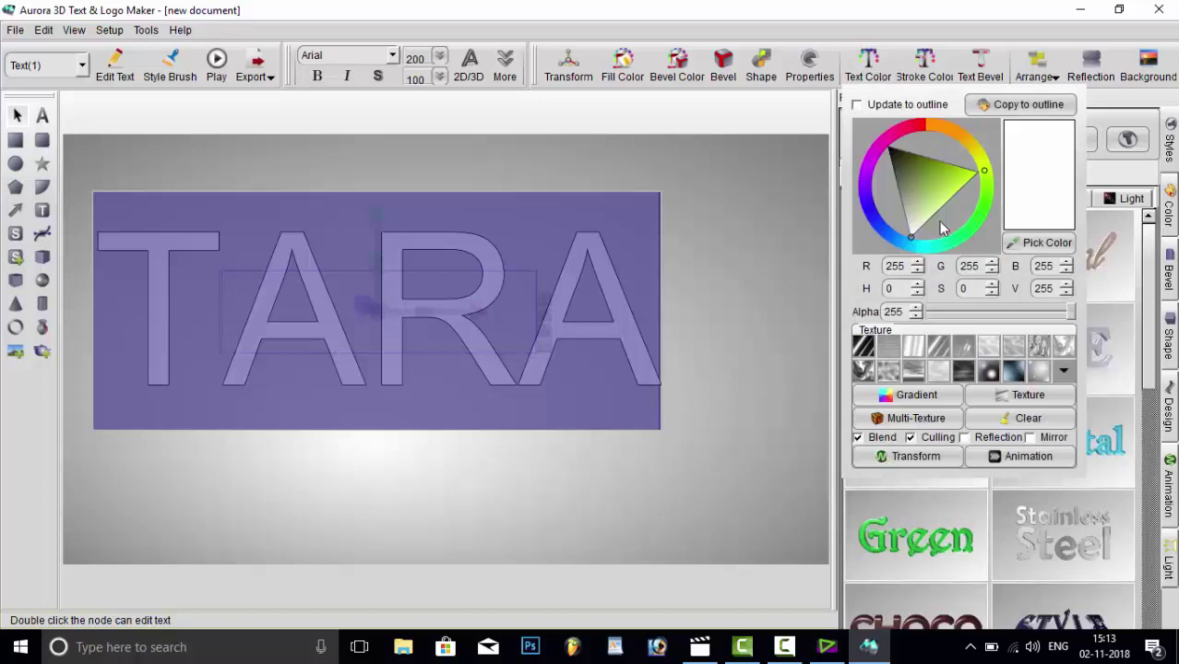
{"action": "left_click_drag", "start_coordinate": [913, 236], "coordinate": [913, 240]}
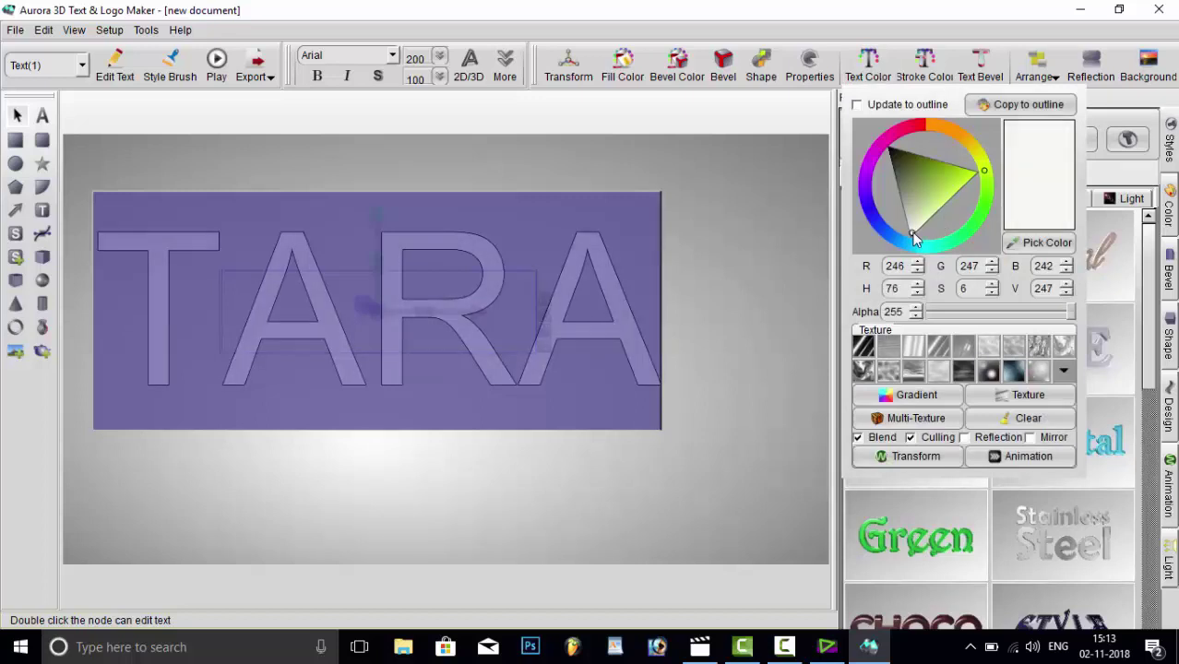
{"action": "mouse_move", "coordinate": [914, 237]}
{"action": "left_mouse_down"}
{"action": "mouse_move", "coordinate": [921, 209]}
{"action": "mouse_move", "coordinate": [912, 240]}
{"action": "left_mouse_up"}
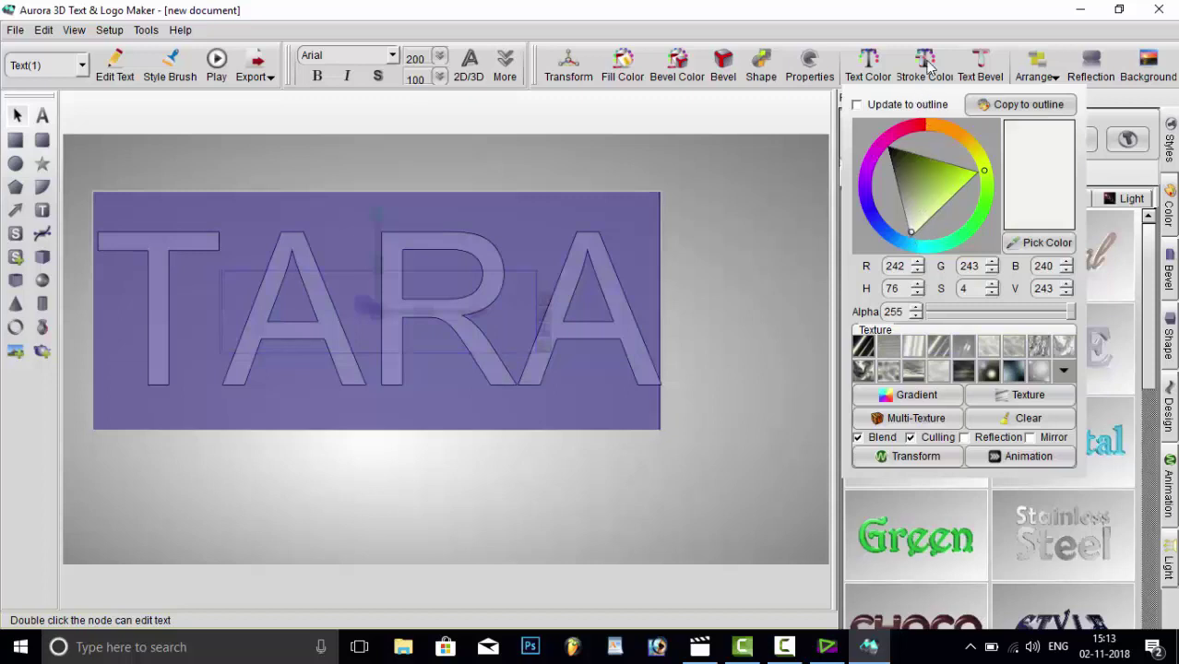
{"action": "left_click", "coordinate": [928, 71]}
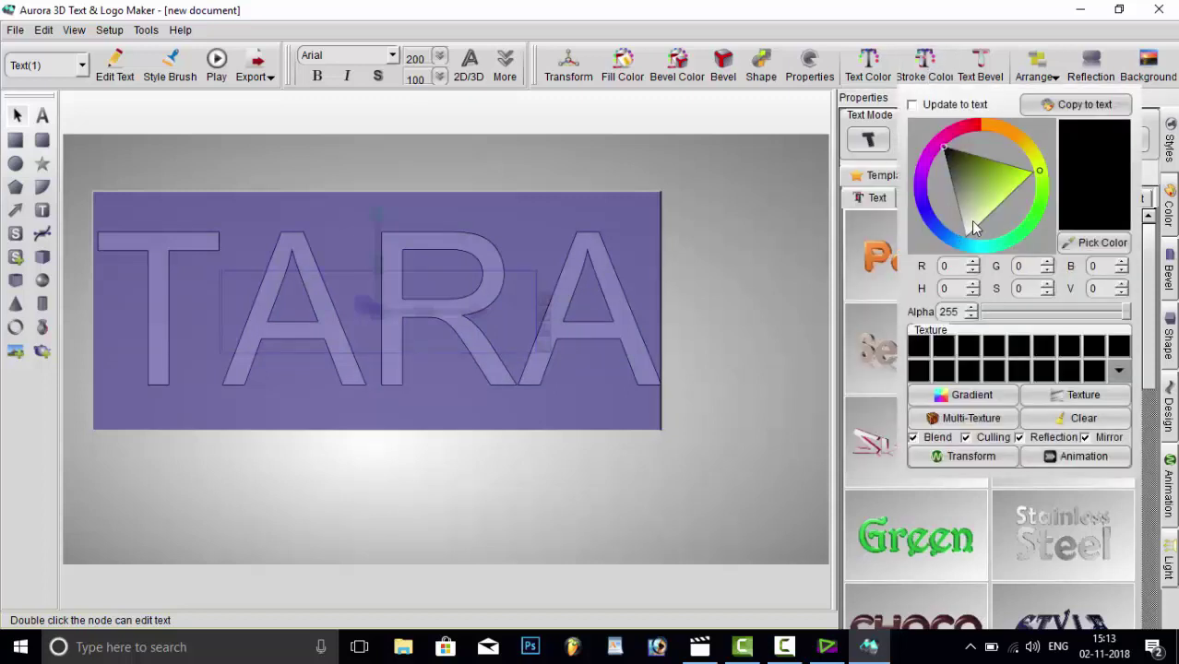
{"action": "left_click_drag", "start_coordinate": [970, 228], "coordinate": [966, 230]}
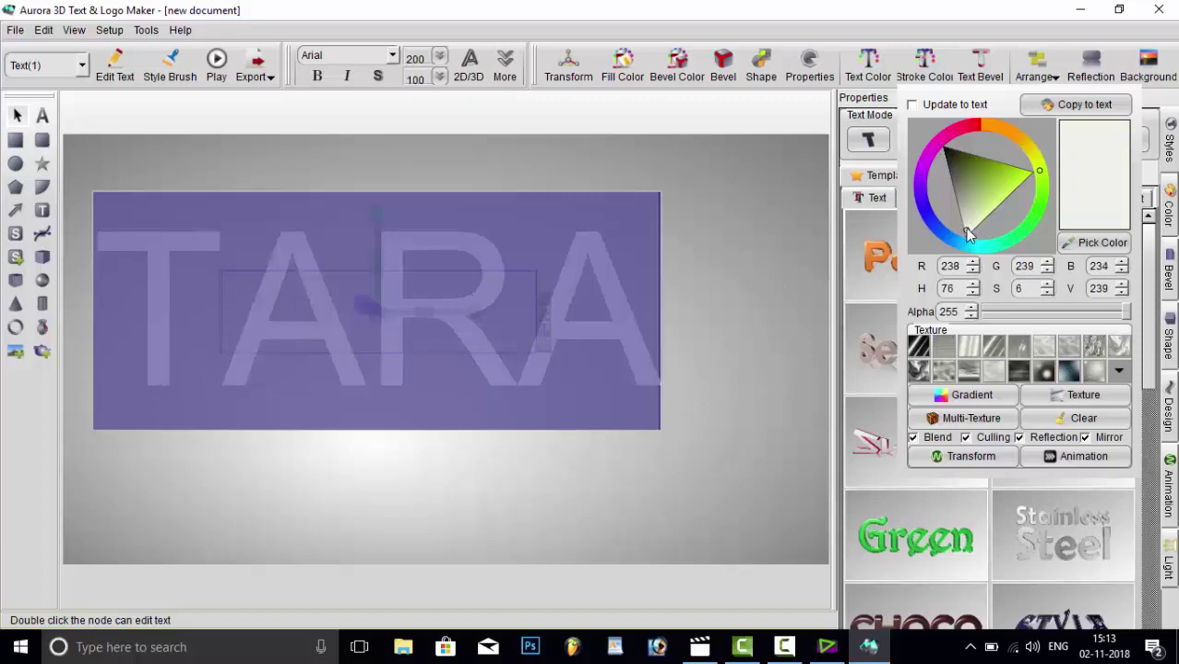
{"action": "left_click", "coordinate": [998, 78]}
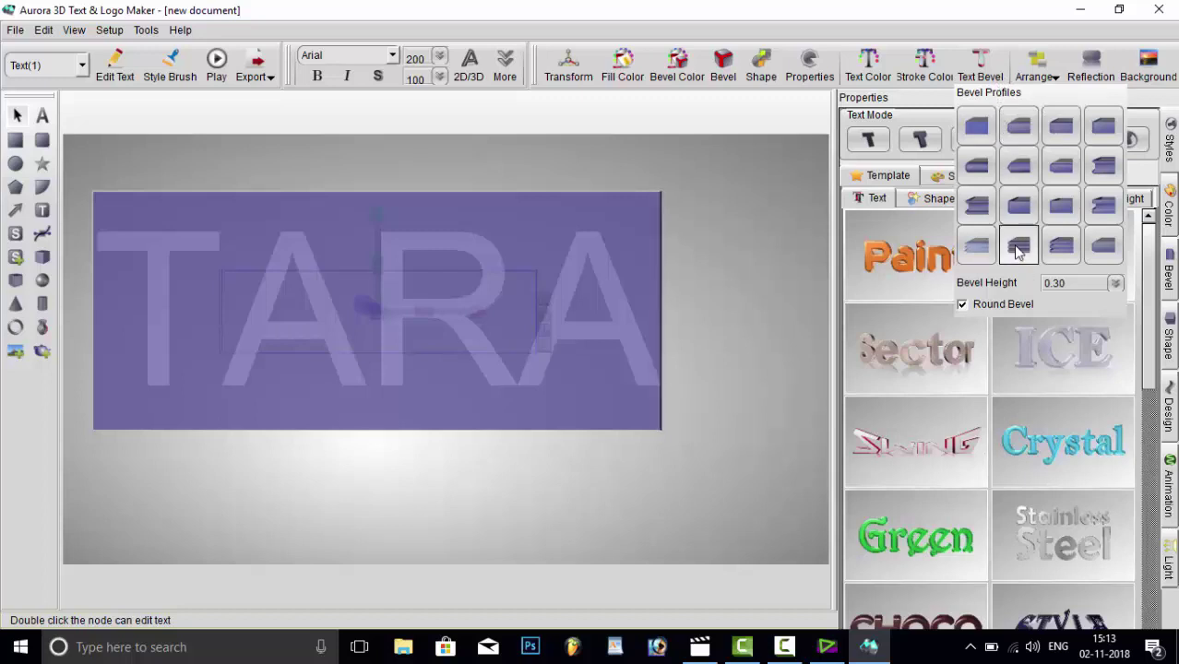
{"action": "left_click", "coordinate": [1051, 79]}
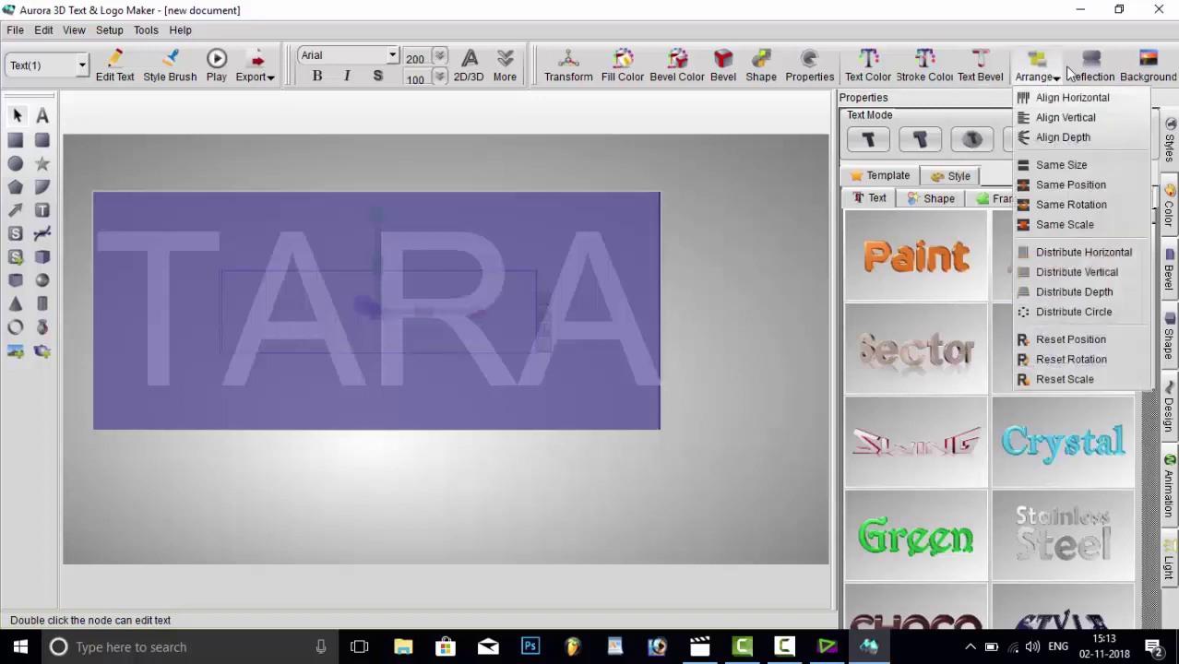
{"action": "left_click", "coordinate": [1089, 72]}
Change the scene background to solid black and finish editing the text
{"action": "left_click", "coordinate": [1149, 74]}
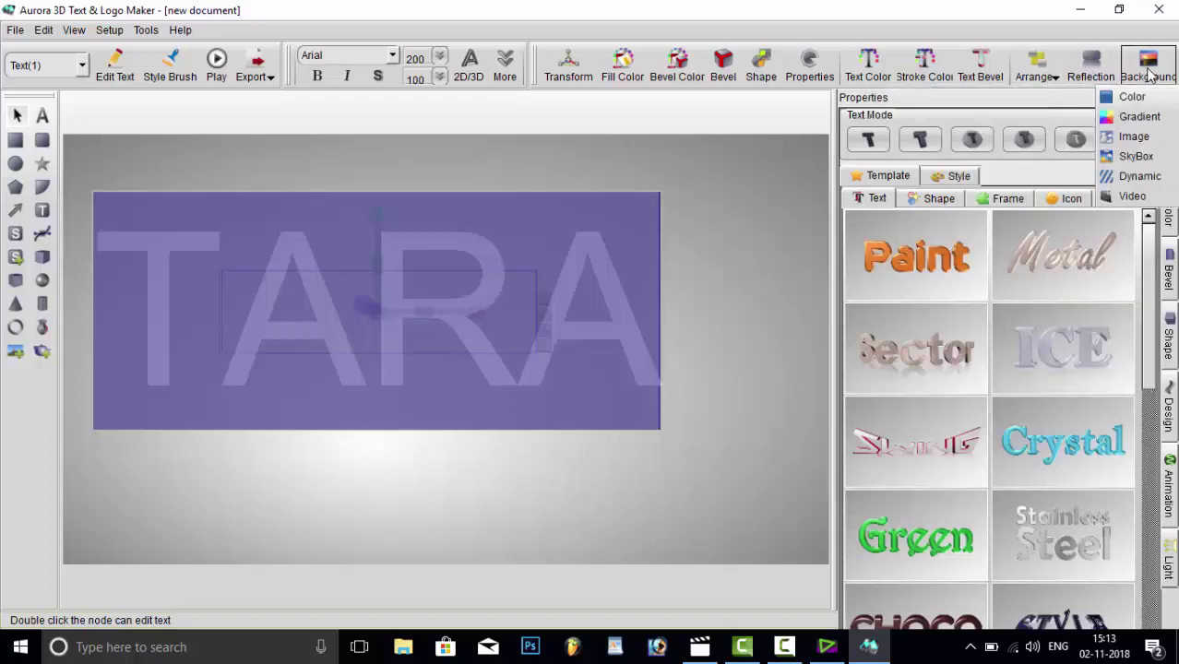
{"action": "left_click", "coordinate": [1142, 99]}
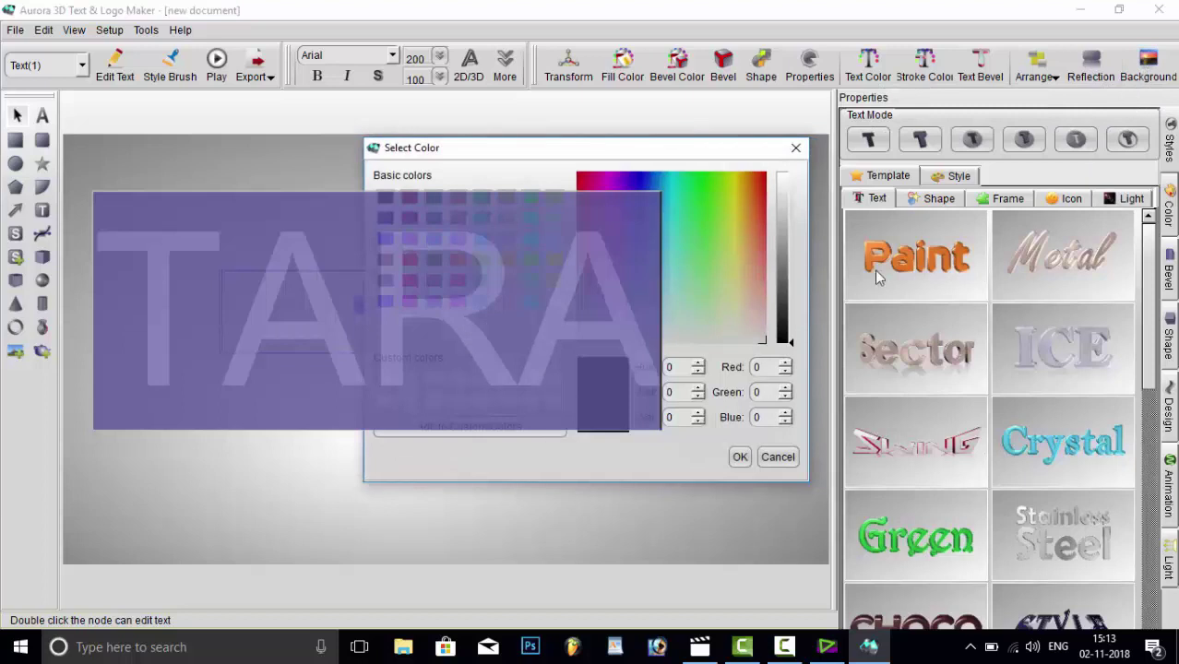
{"action": "left_click", "coordinate": [783, 342]}
{"action": "left_click_drag", "start_coordinate": [783, 342], "coordinate": [784, 356]}
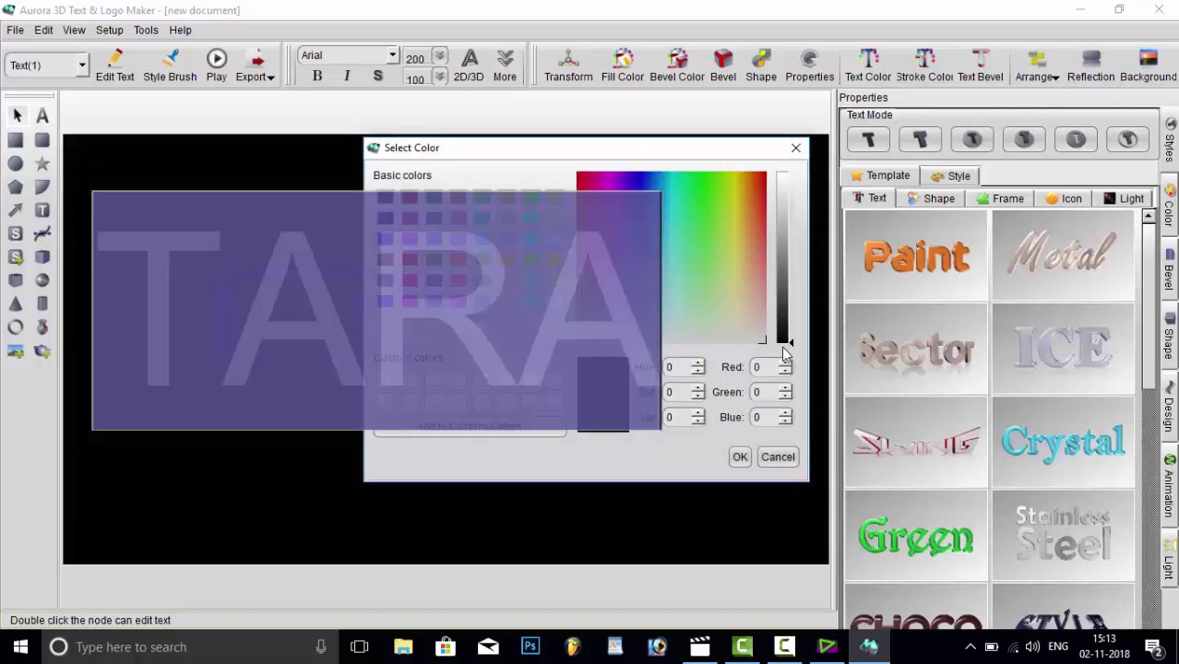
{"action": "left_click", "coordinate": [739, 457]}
{"action": "left_click", "coordinate": [733, 368]}
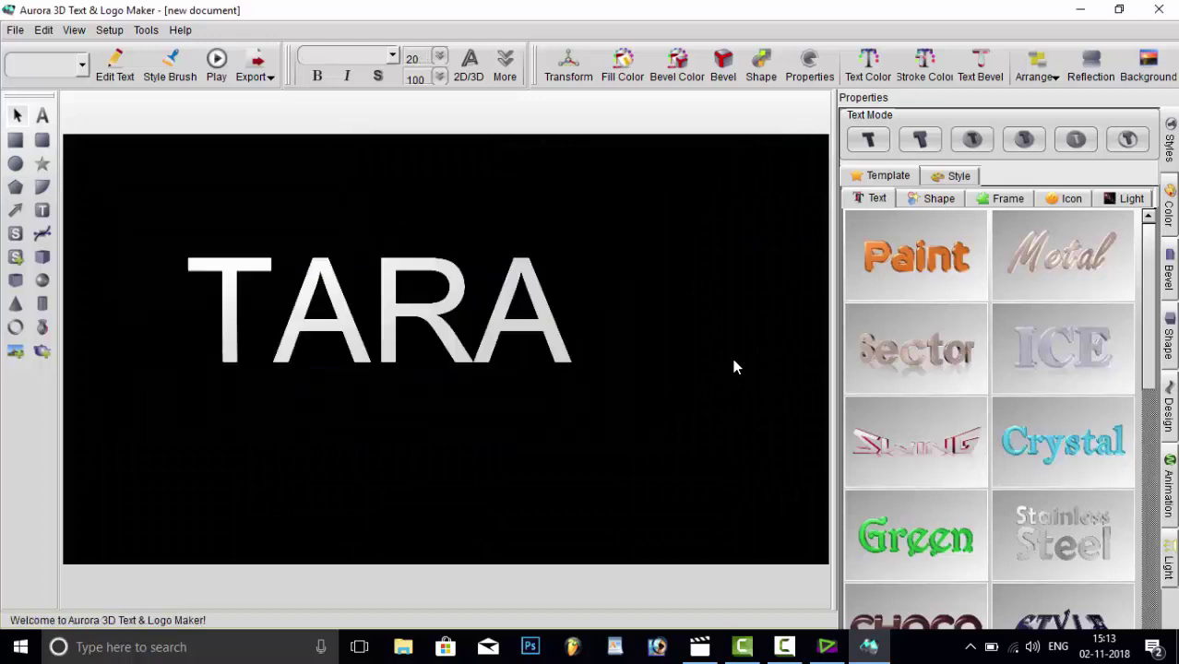
Enlarge the TARA text slightly and extend the width and height of its node
{"action": "left_click", "coordinate": [389, 321]}
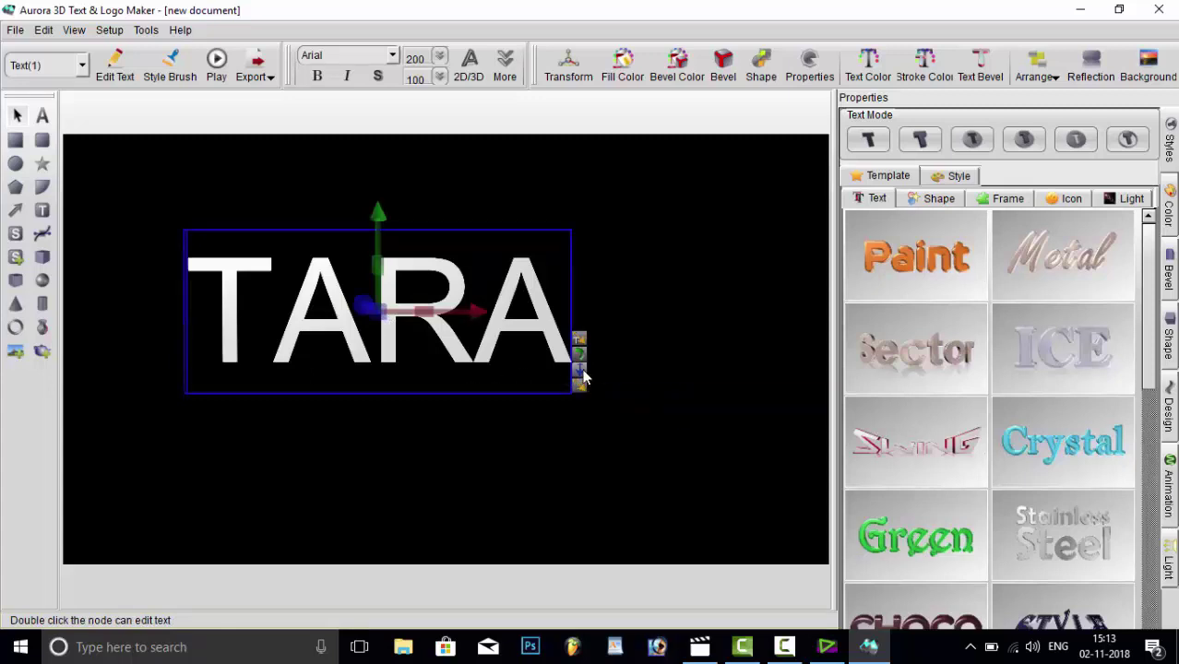
{"action": "left_click_drag", "start_coordinate": [579, 382], "coordinate": [601, 336]}
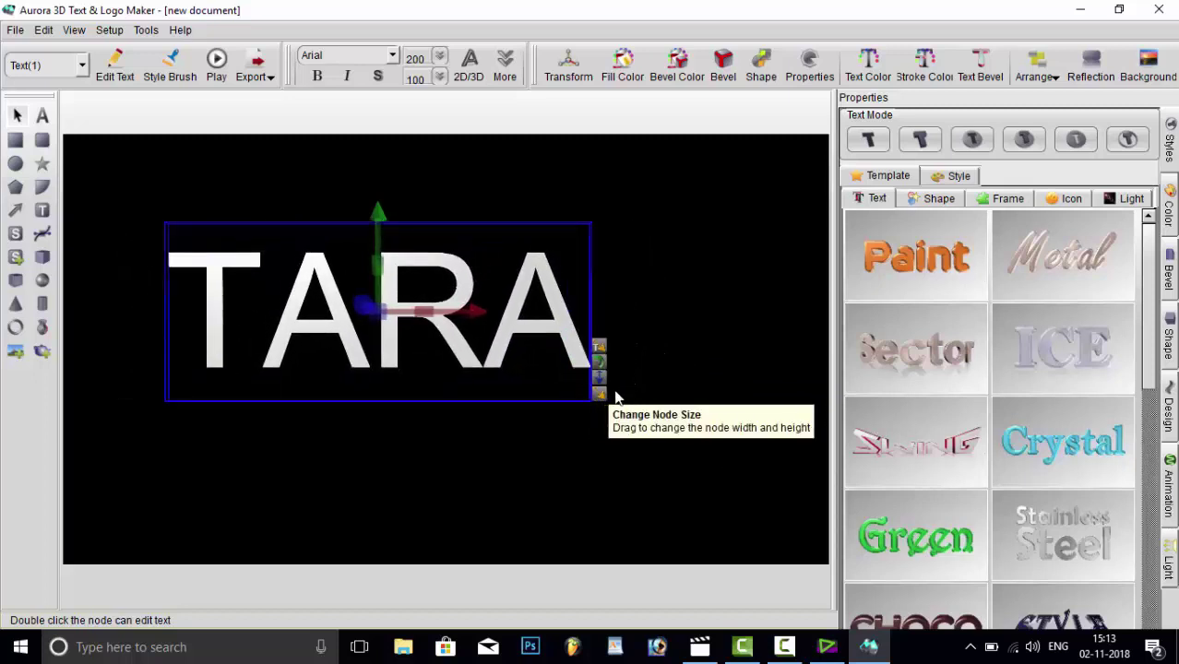
{"action": "left_click_drag", "start_coordinate": [603, 395], "coordinate": [689, 471]}
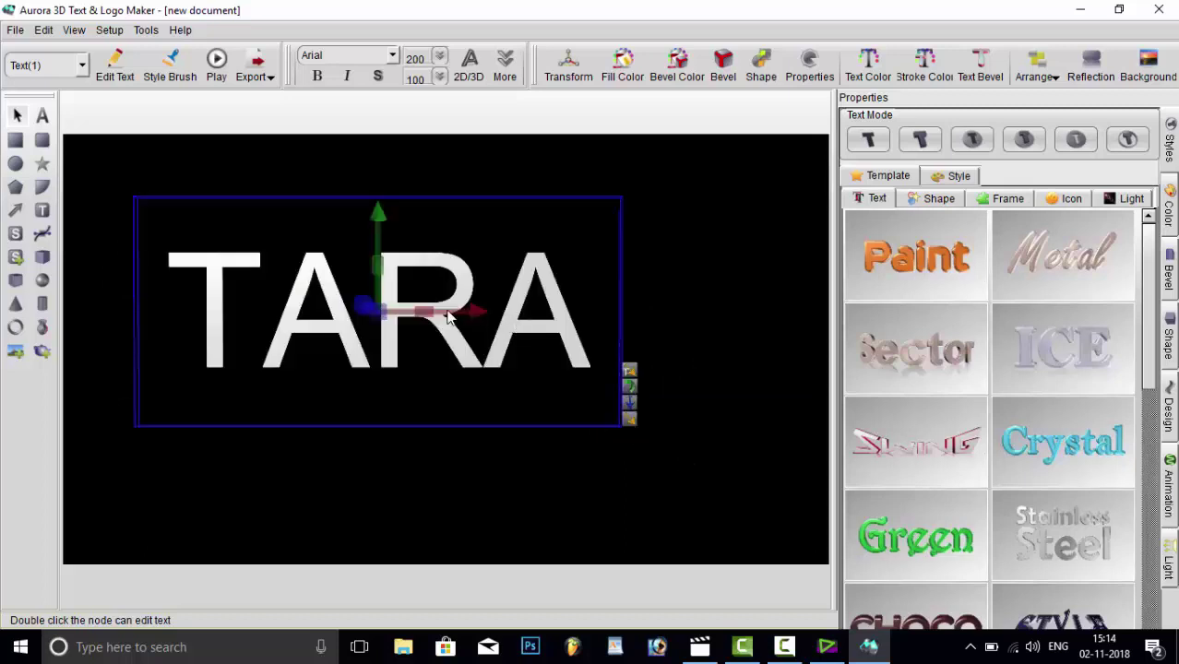
Delete the TARA text and start a new document from the metallic ROLY template, discarding the old document's changes
{"action": "left_click_drag", "start_coordinate": [687, 338], "coordinate": [149, 301]}
{"action": "key", "text": "Delete"}
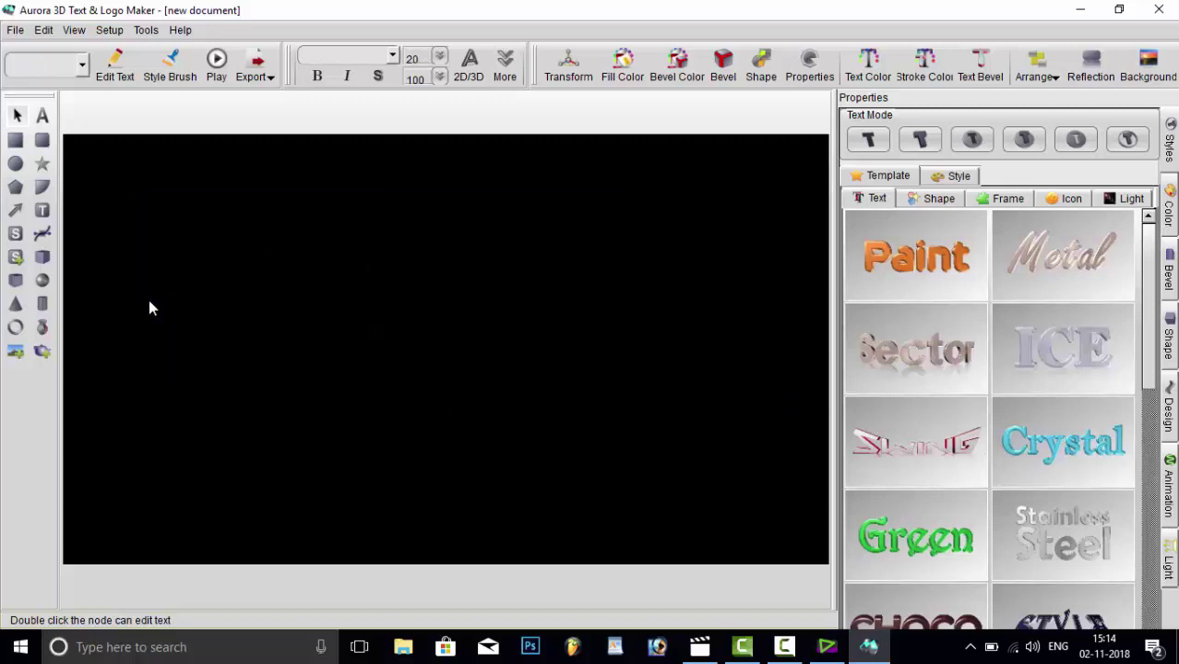
{"action": "key", "text": "ctrl+n"}
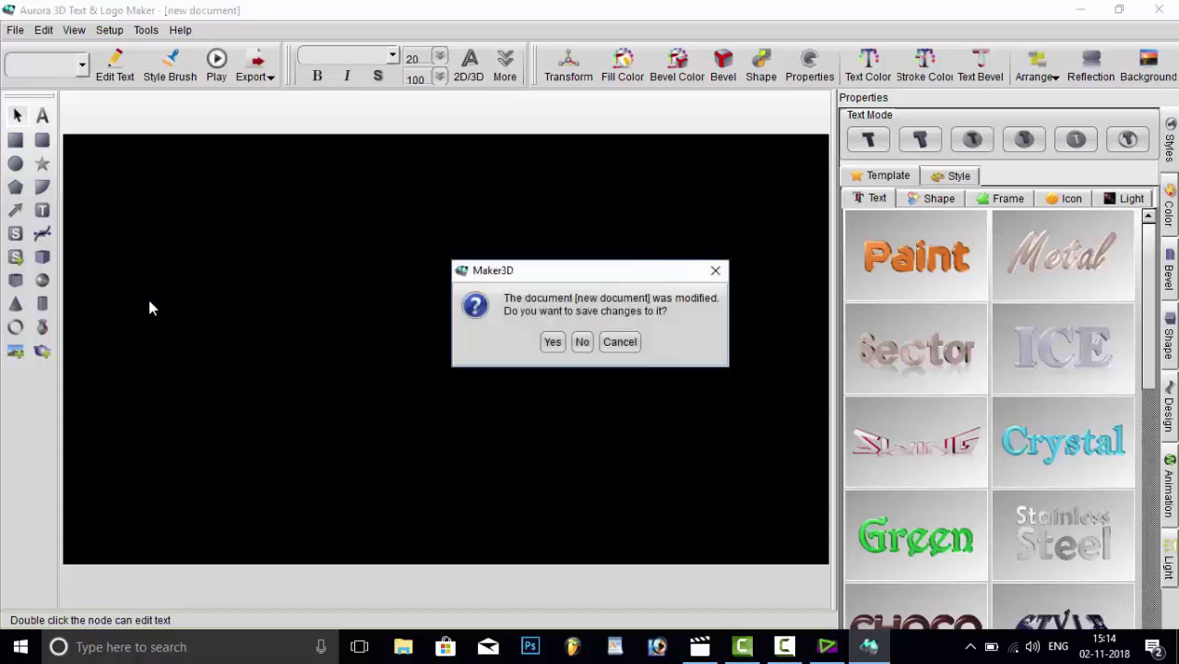
{"action": "left_click", "coordinate": [582, 342]}
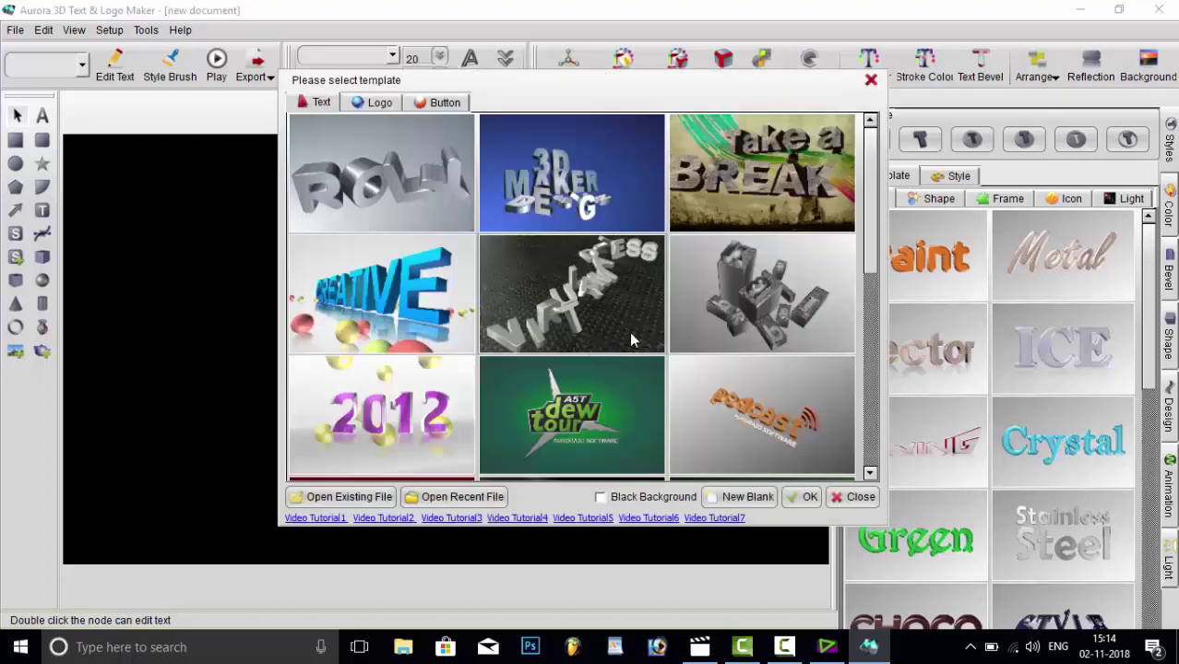
{"action": "double_click", "coordinate": [381, 190]}
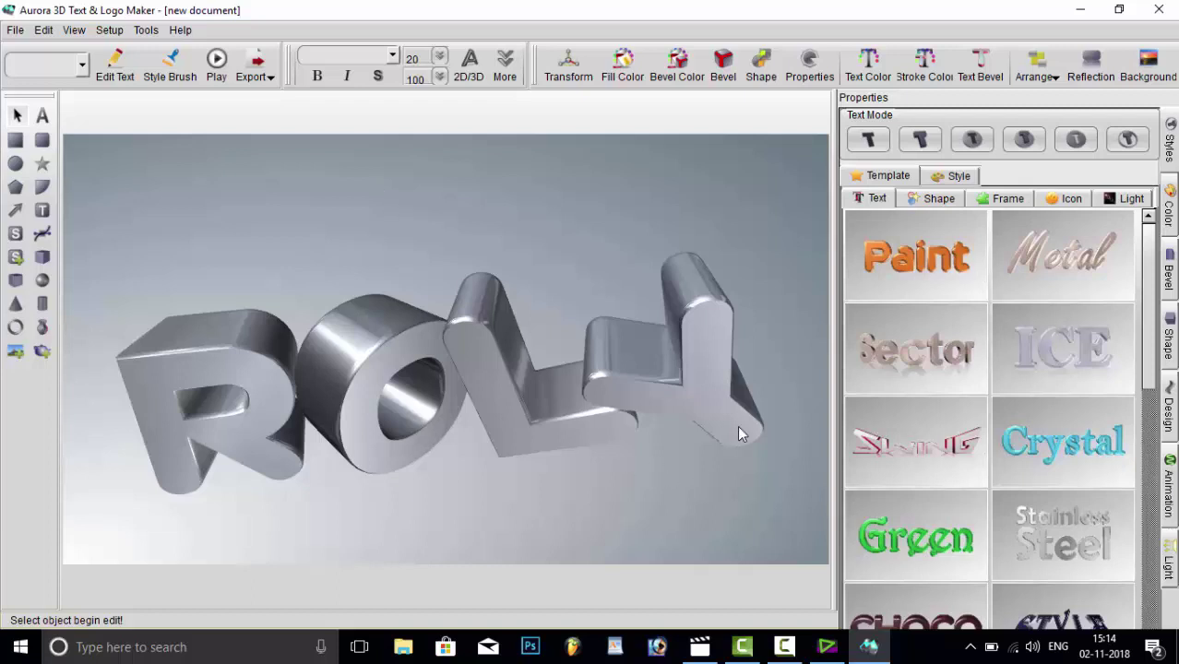
Delete the letters Y, L and O from the ROLY title
{"action": "left_click_drag", "start_coordinate": [792, 387], "coordinate": [314, 410]}
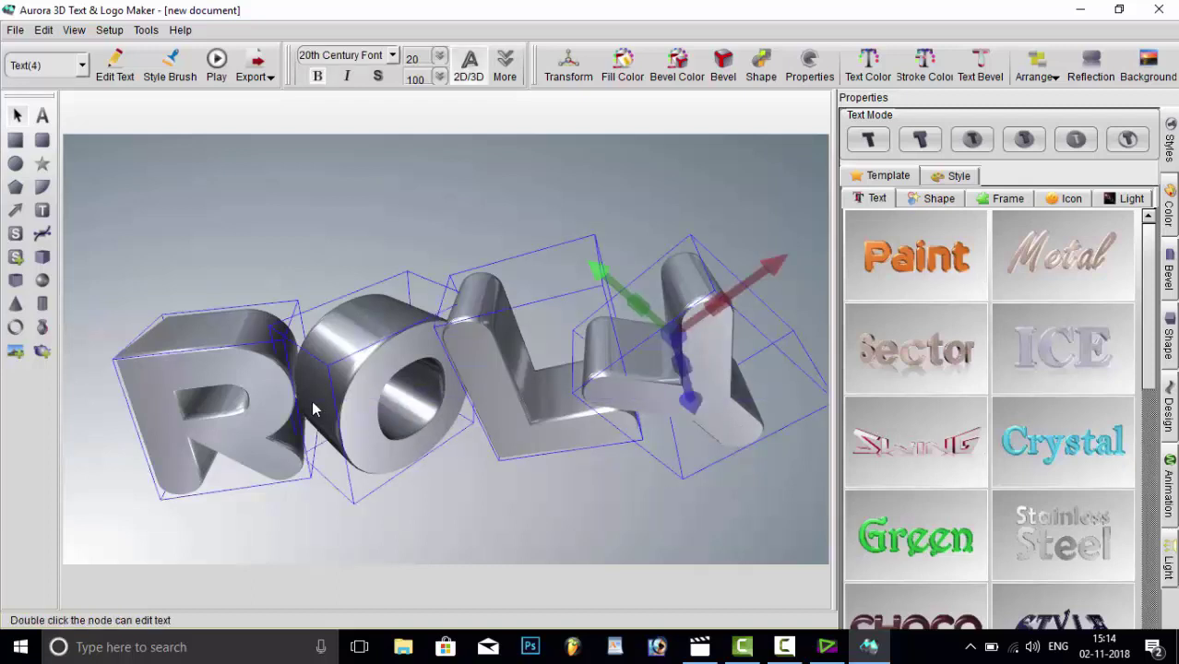
{"action": "left_click", "coordinate": [507, 485]}
{"action": "left_click", "coordinate": [708, 378]}
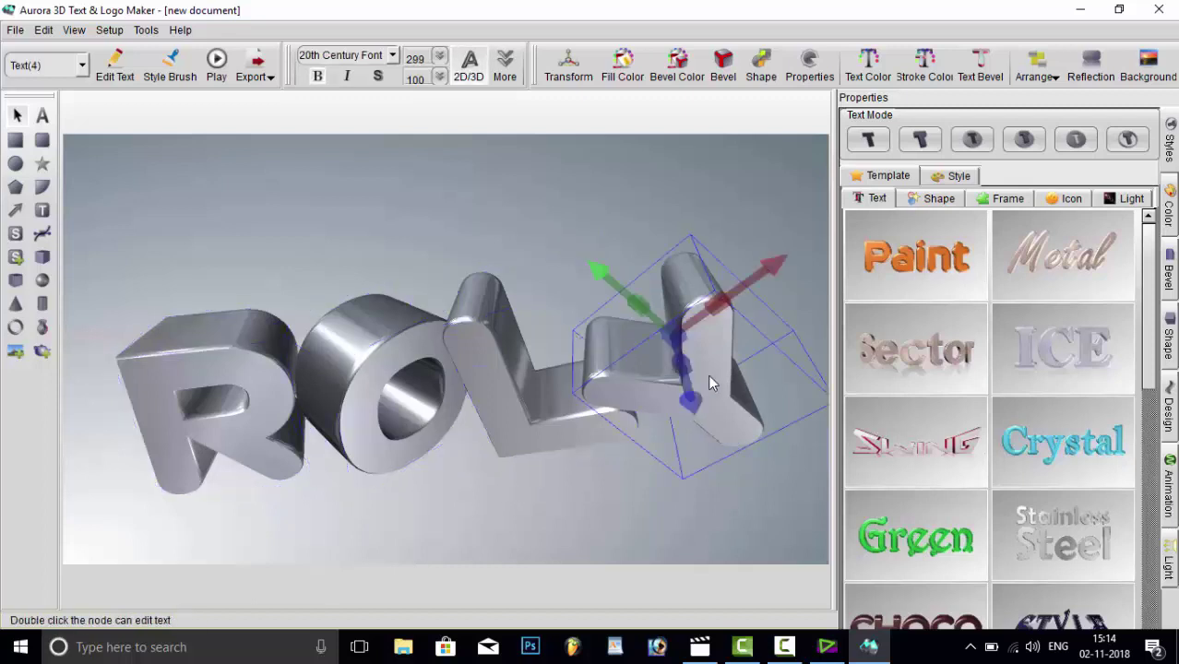
{"action": "key", "text": "Delete"}
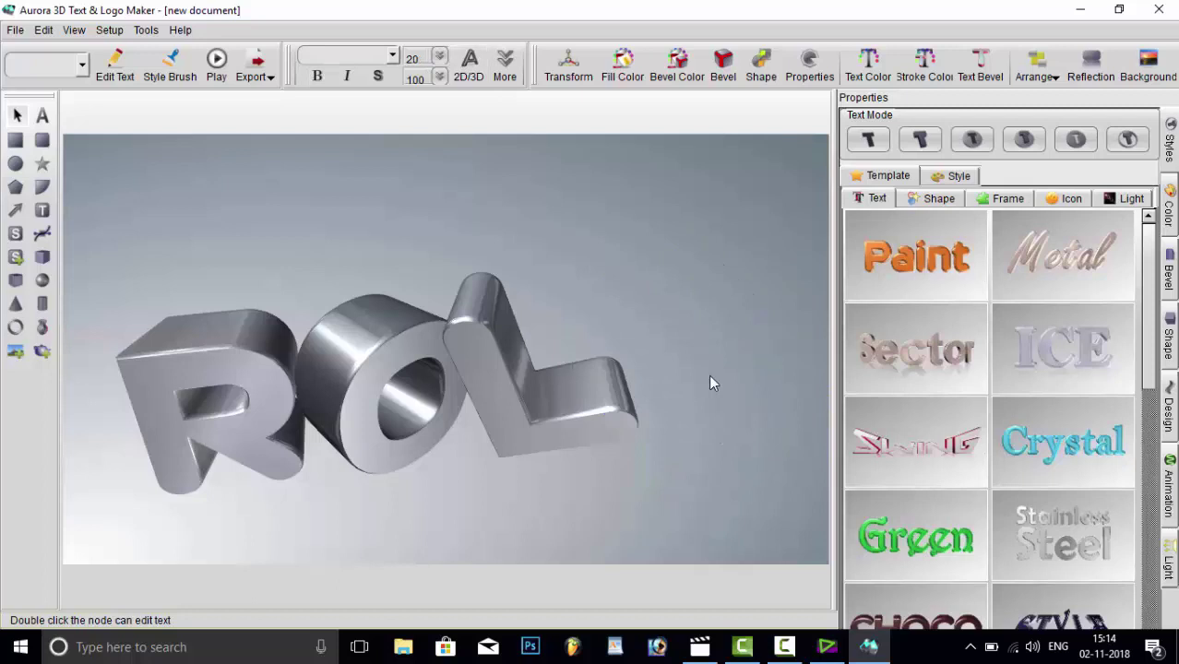
{"action": "left_click", "coordinate": [523, 396]}
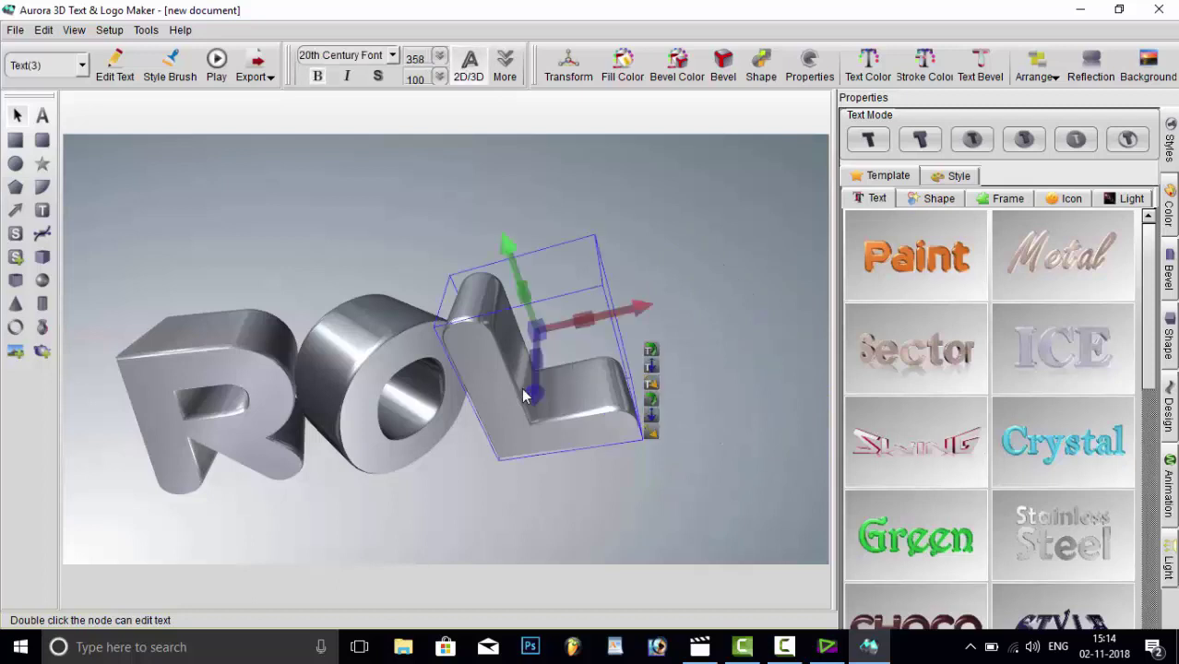
{"action": "key", "text": "Delete"}
{"action": "left_click", "coordinate": [383, 361]}
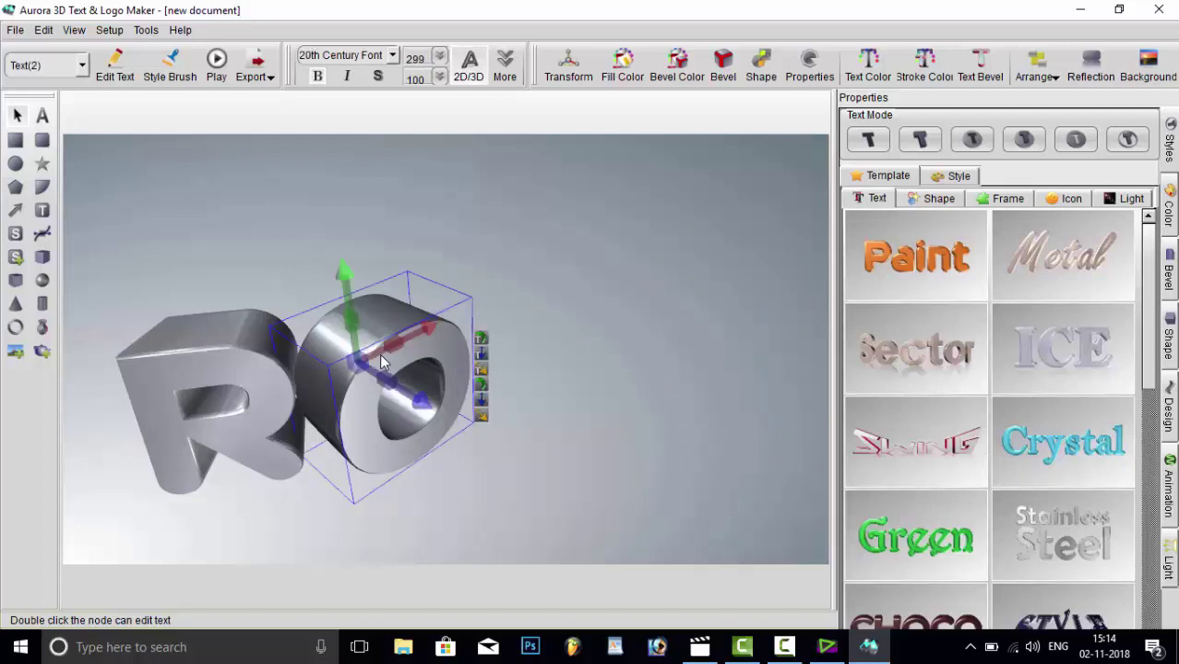
{"action": "key", "text": "Delete"}
Shrink the R to text size 203 higher in the scene and replace it with the letter T
{"action": "left_click_drag", "start_coordinate": [206, 396], "coordinate": [210, 275]}
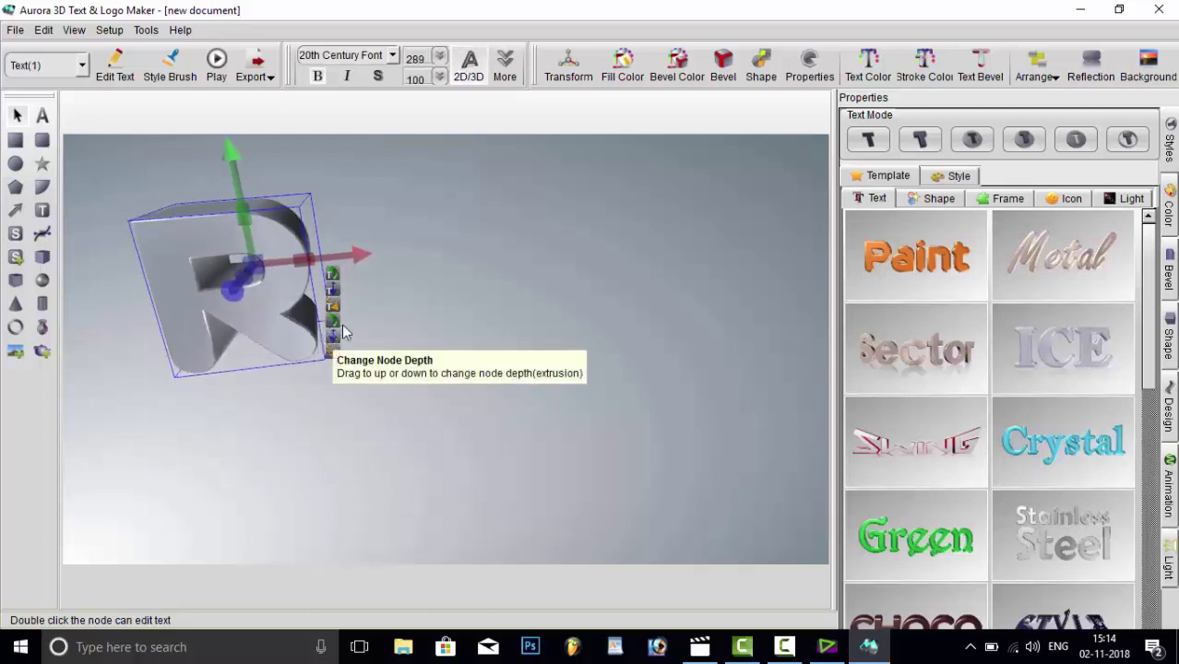
{"action": "left_click_drag", "start_coordinate": [337, 315], "coordinate": [247, 305]}
{"action": "double_click", "coordinate": [247, 305]}
{"action": "key", "text": "ctrl+a"}
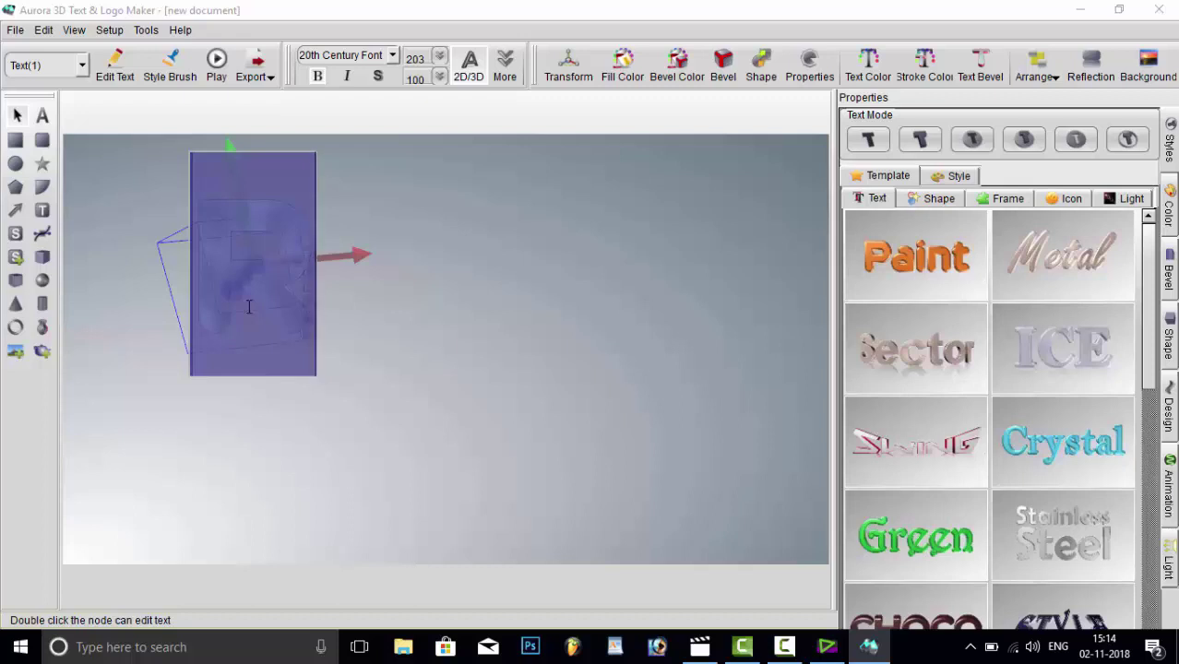
{"action": "left_click", "coordinate": [248, 307]}
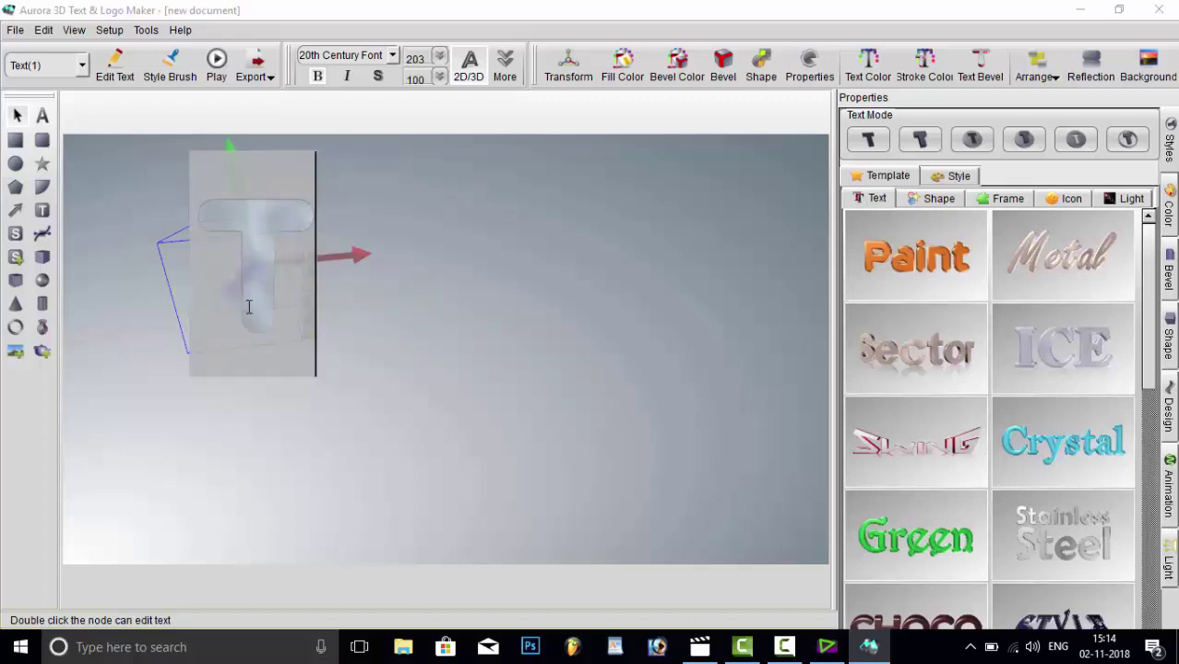
{"action": "left_click", "coordinate": [456, 355]}
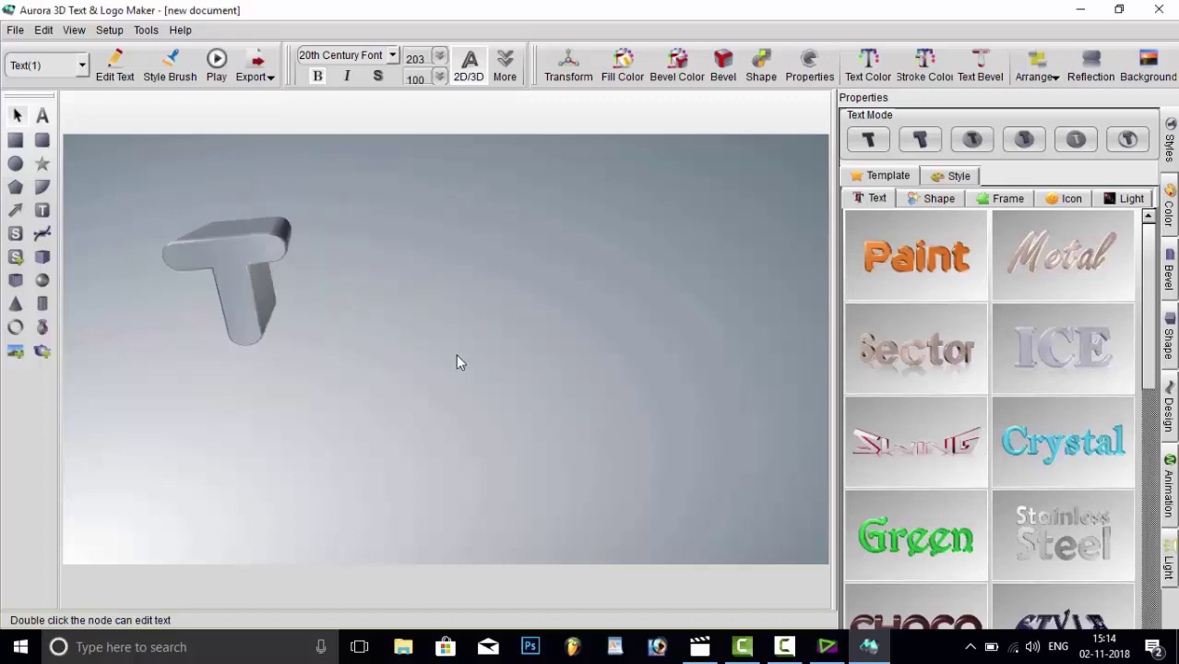
Duplicate the T, place the copy beside it on the side facing the scene's centre, and change its letter to A
{"action": "left_click", "coordinate": [254, 274]}
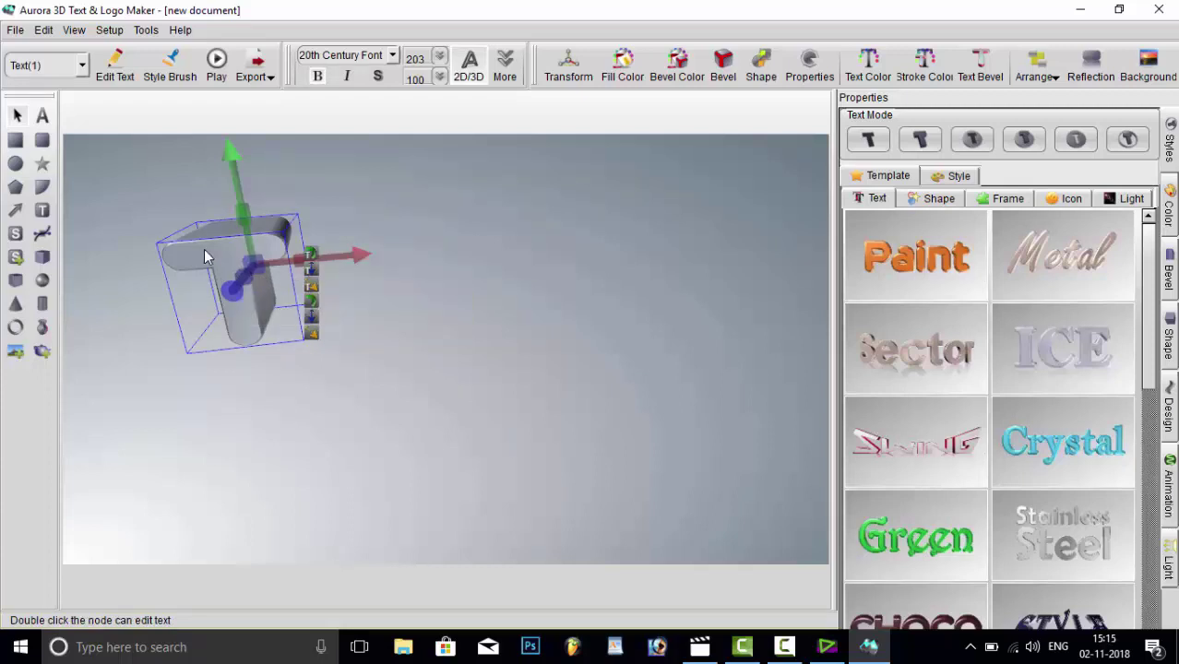
{"action": "key", "text": "ctrl+v"}
{"action": "left_click_drag", "start_coordinate": [253, 274], "coordinate": [362, 269]}
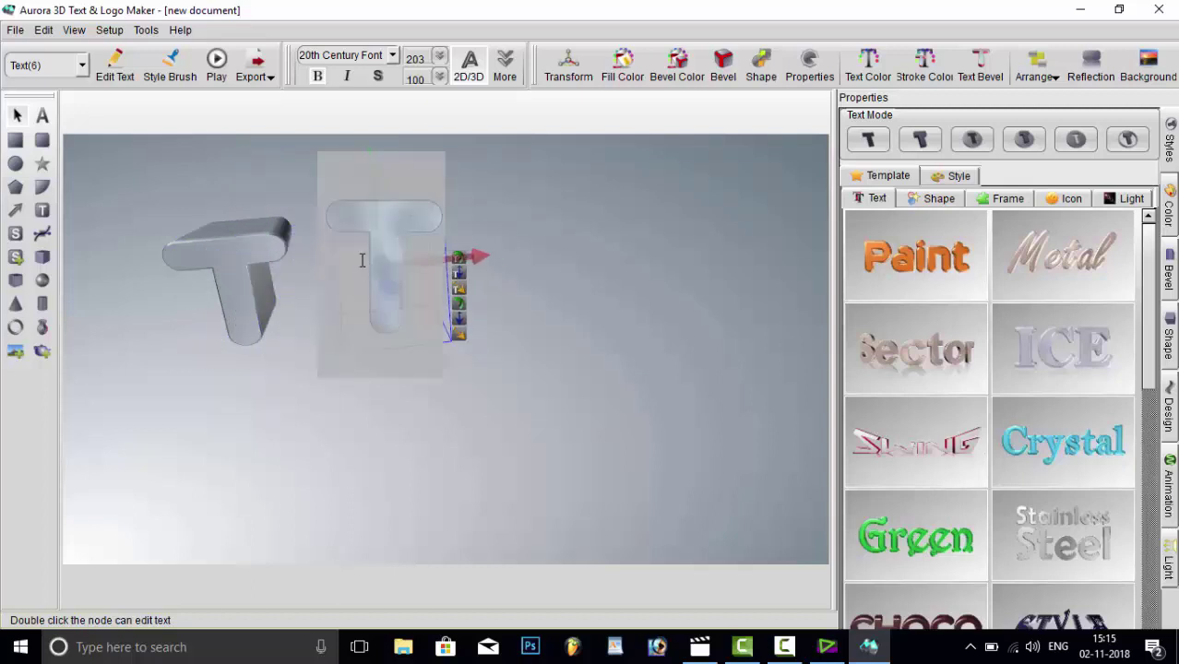
{"action": "double_click", "coordinate": [361, 261]}
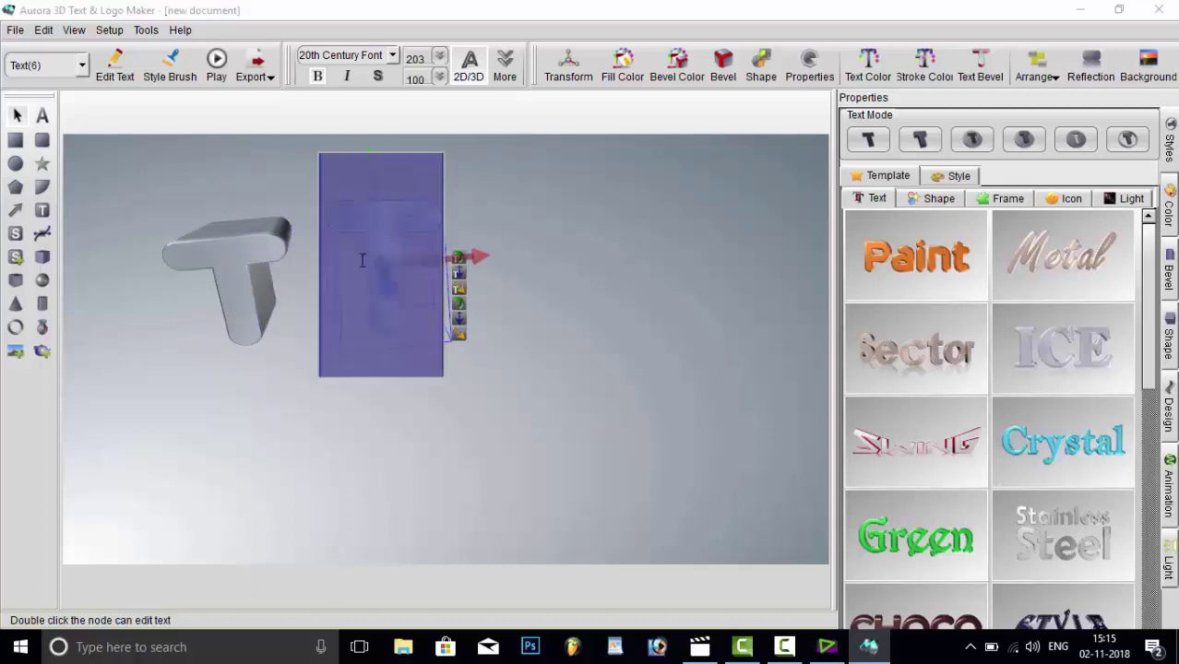
{"action": "type", "text": "A"}
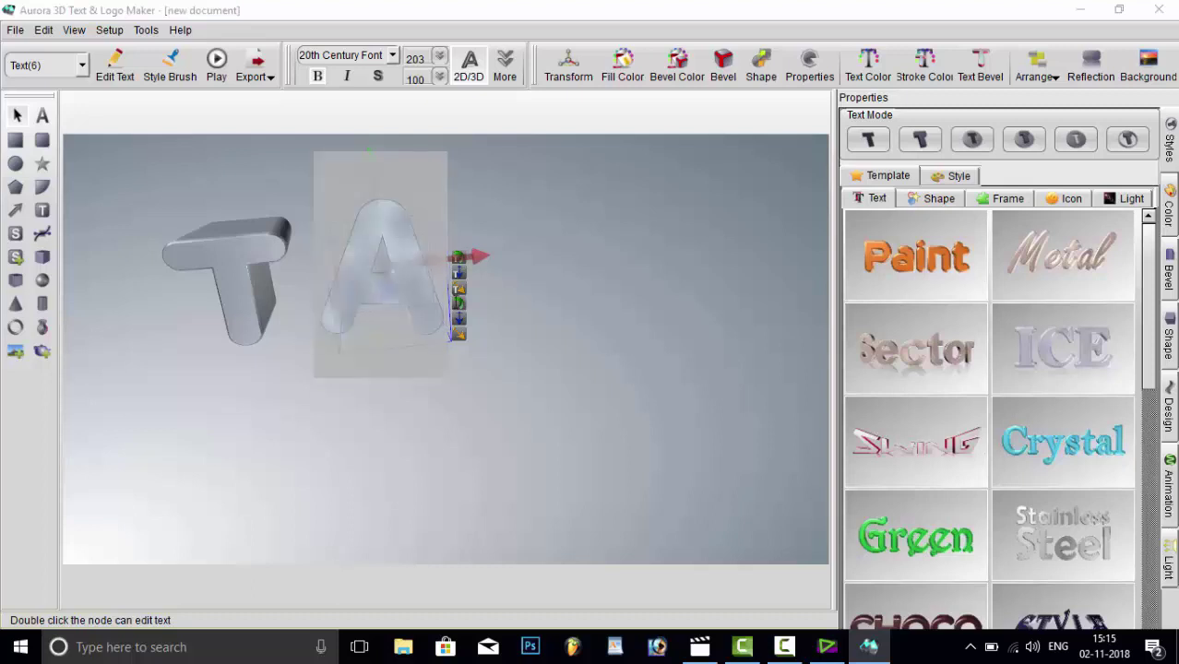
{"action": "left_click", "coordinate": [652, 343]}
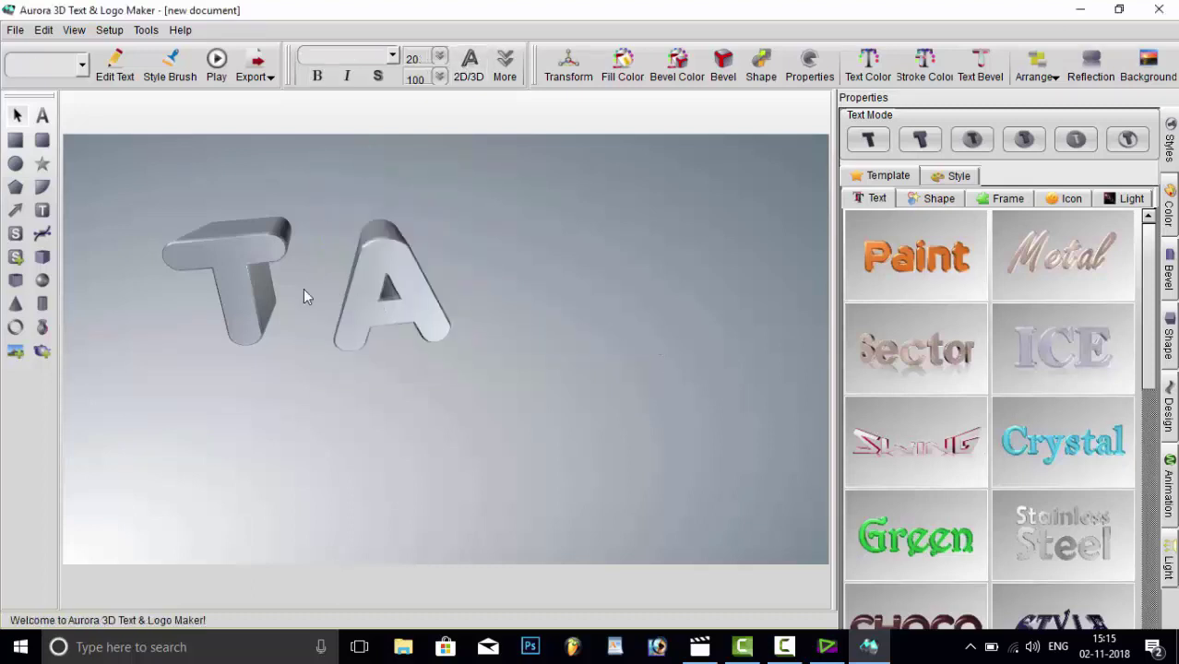
Set the T's text colour to RGB 239, 243, 248 and its stroke colour to RGB 241, 245, 249
{"action": "left_click", "coordinate": [241, 285]}
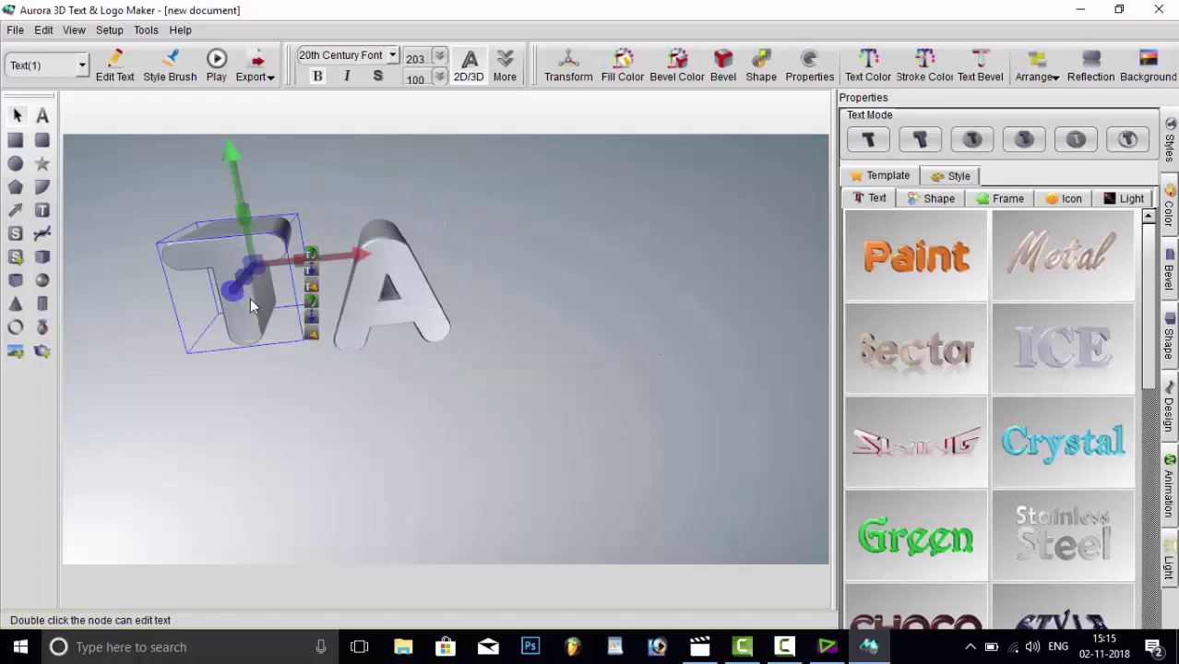
{"action": "left_click", "coordinate": [868, 66]}
{"action": "left_click_drag", "start_coordinate": [902, 149], "coordinate": [900, 142]}
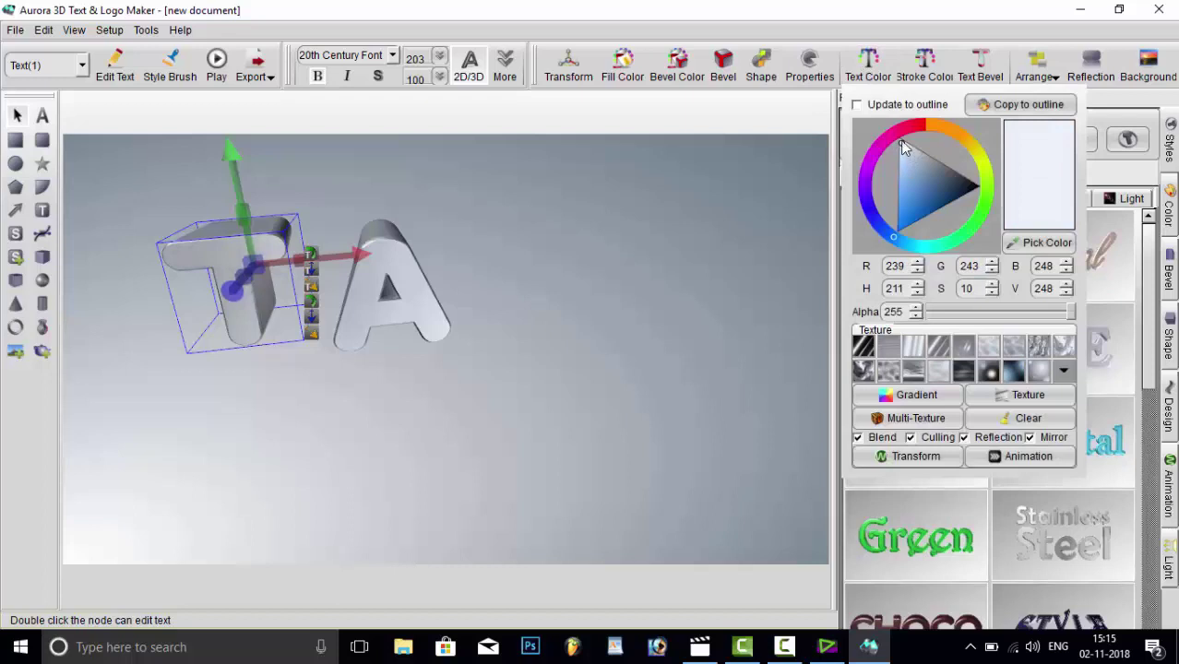
{"action": "left_click", "coordinate": [928, 75]}
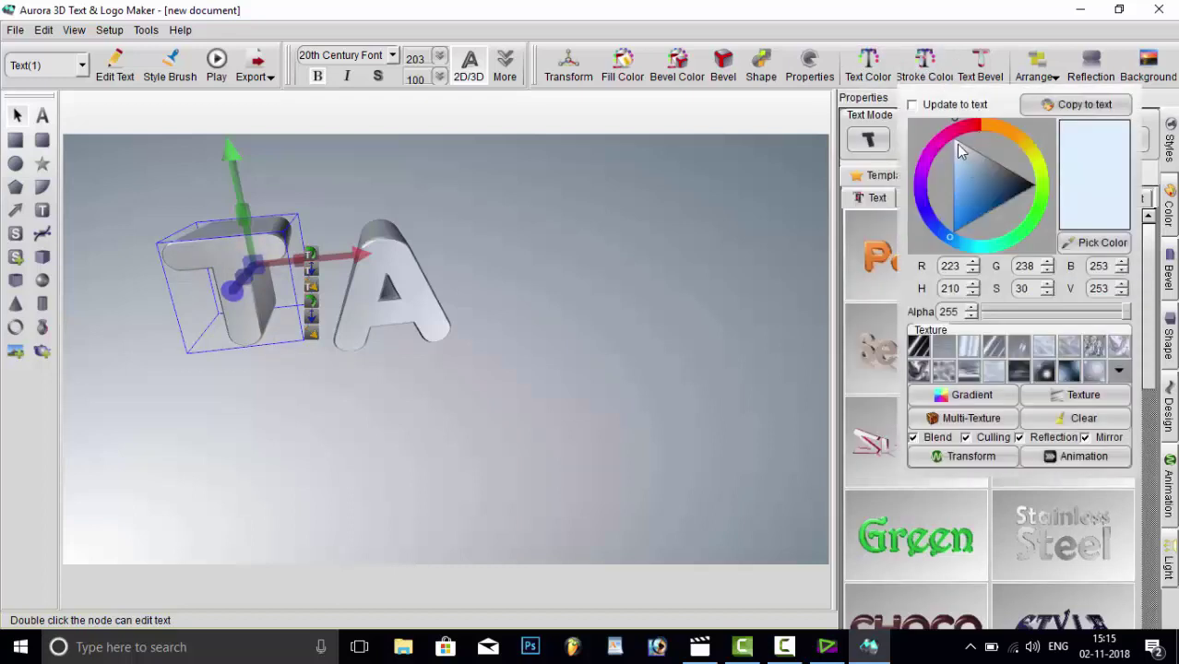
{"action": "left_click_drag", "start_coordinate": [956, 144], "coordinate": [954, 143]}
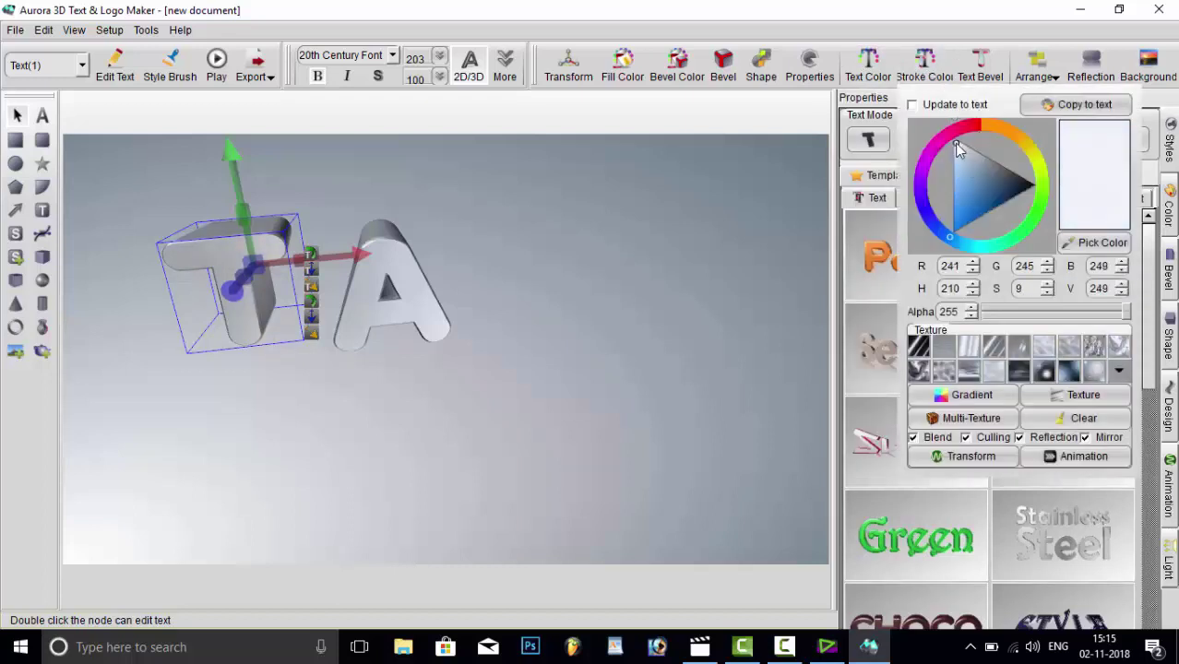
Apply the grooved bevel profile, second in the last row of profiles, to the T
{"action": "left_click", "coordinate": [993, 78]}
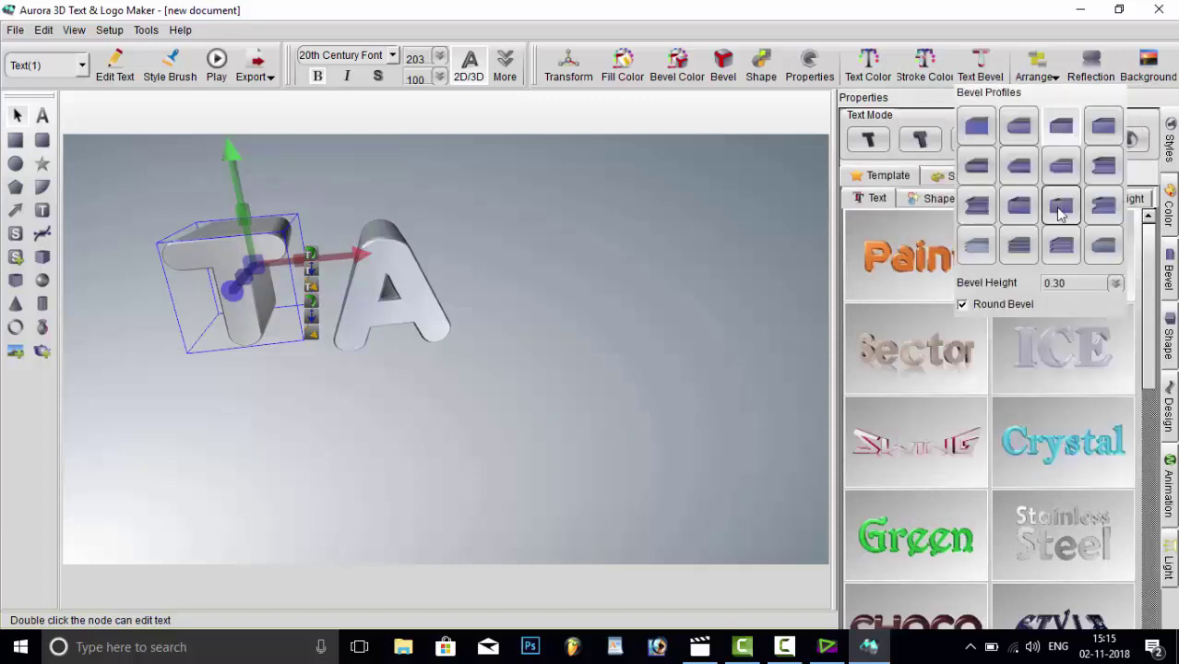
{"action": "left_click", "coordinate": [1021, 245]}
{"action": "left_click", "coordinate": [764, 256]}
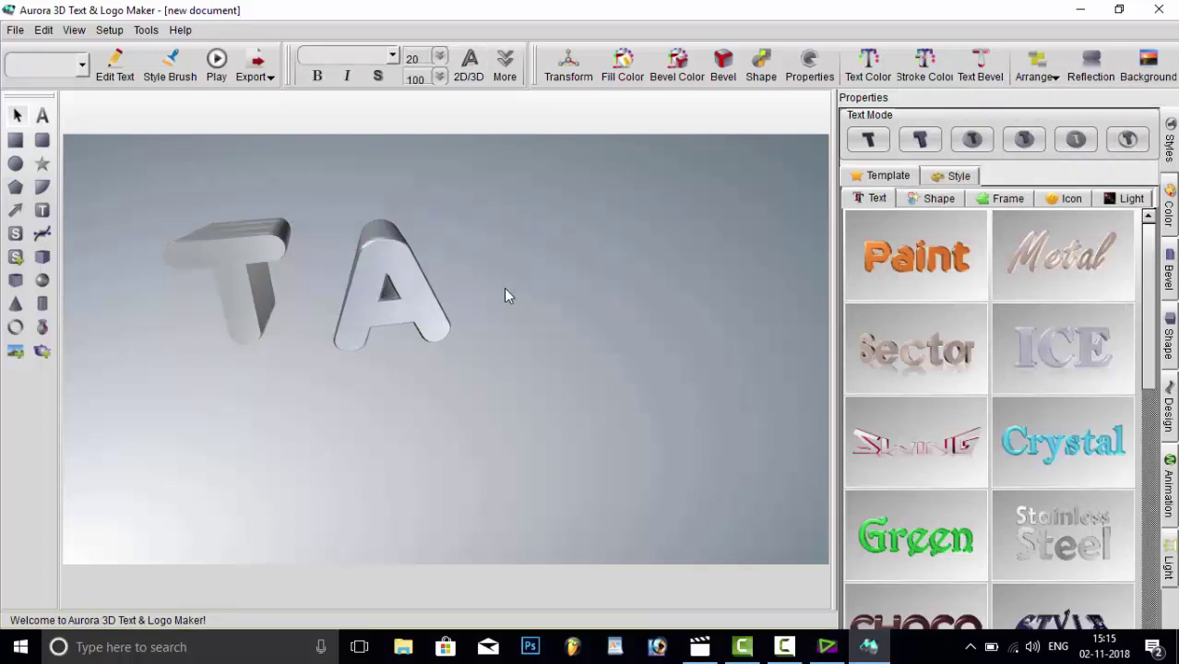
Set the A's text colour to RGB 236, 240, 245 and its stroke colour to RGB 242, 244, 246
{"action": "left_click", "coordinate": [402, 290]}
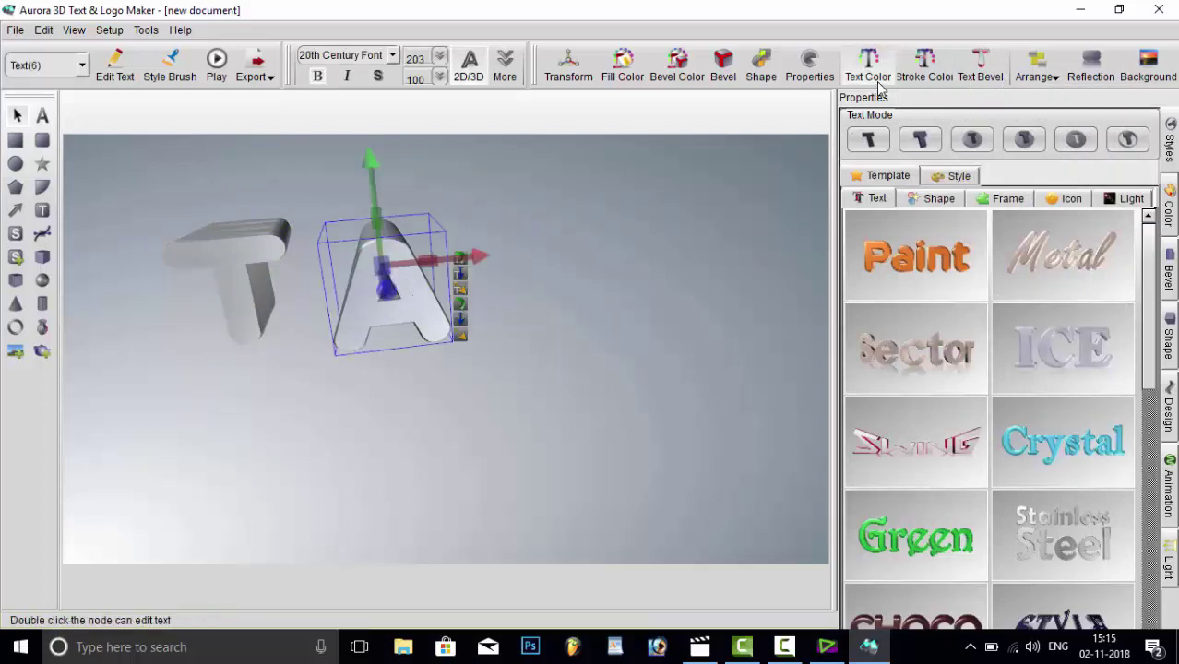
{"action": "left_click", "coordinate": [867, 65]}
{"action": "left_click", "coordinate": [903, 143]}
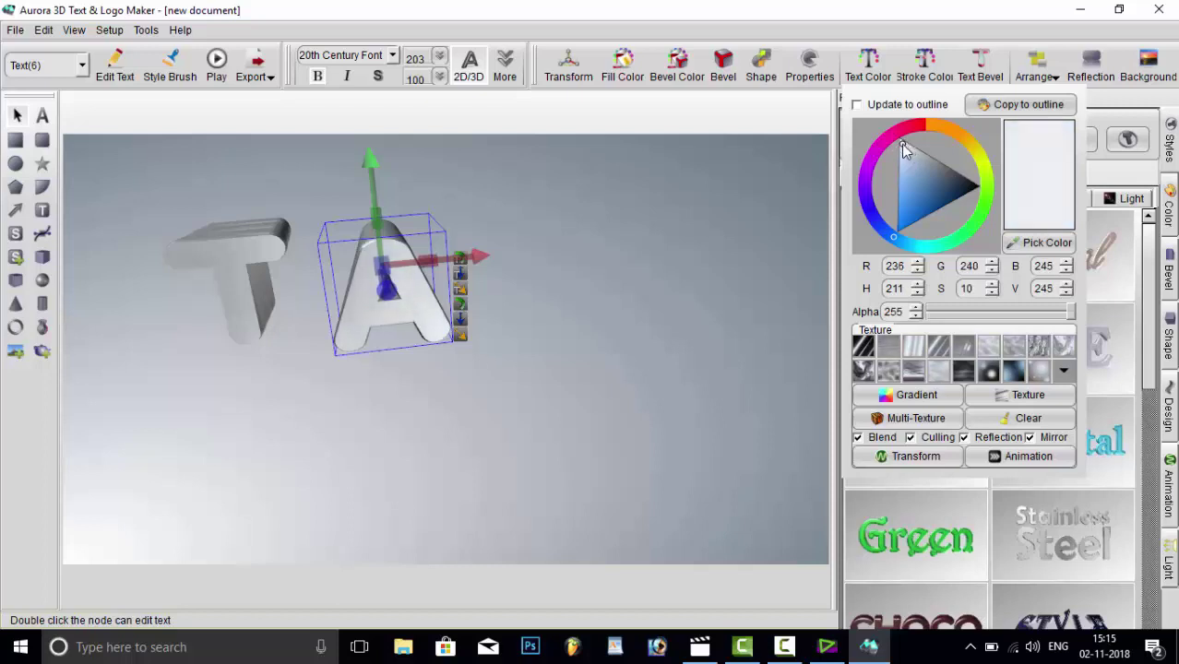
{"action": "left_click", "coordinate": [936, 76]}
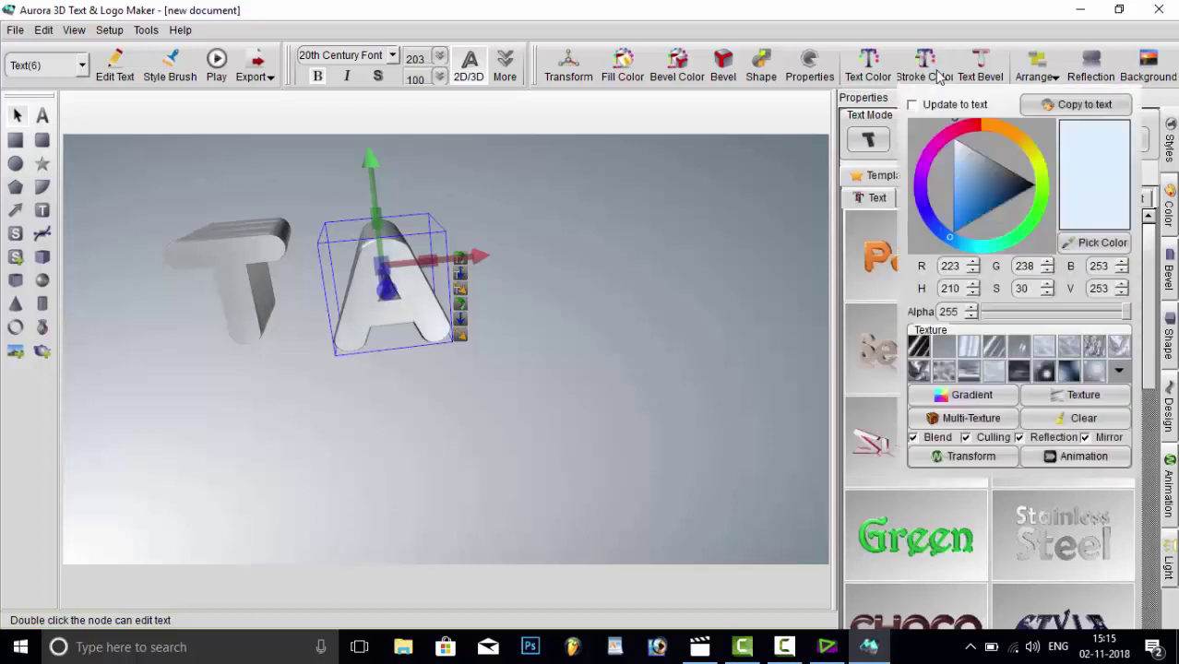
{"action": "left_click", "coordinate": [959, 150]}
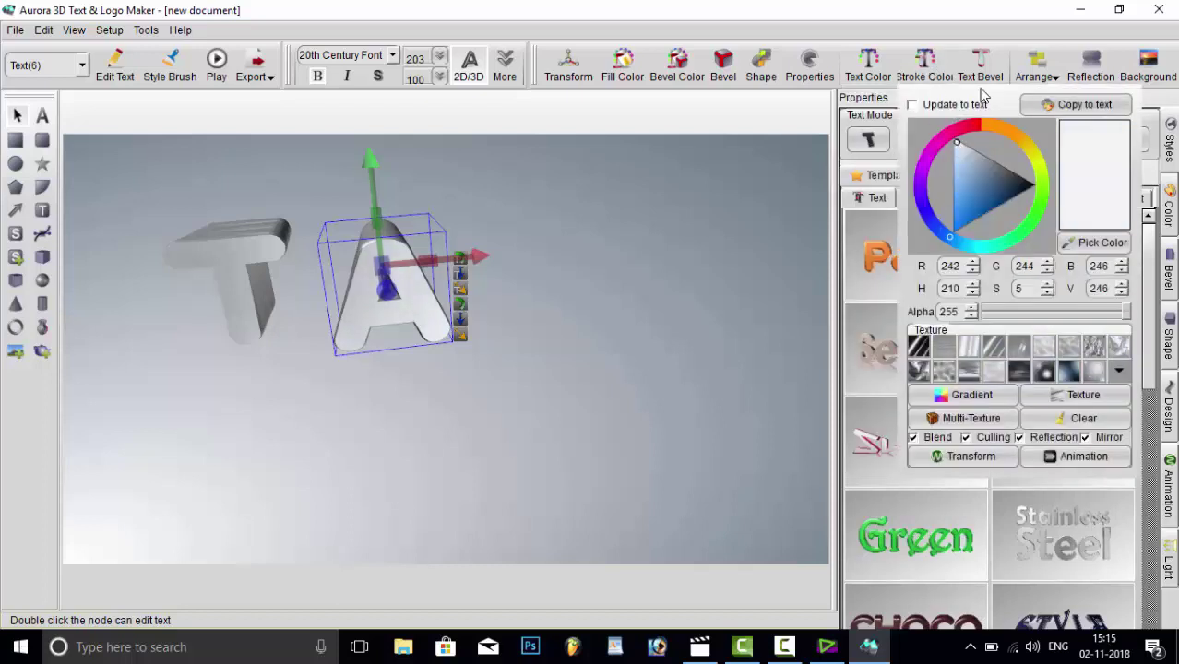
Give the A the same grooved bevel profile as the T
{"action": "left_click", "coordinate": [983, 66]}
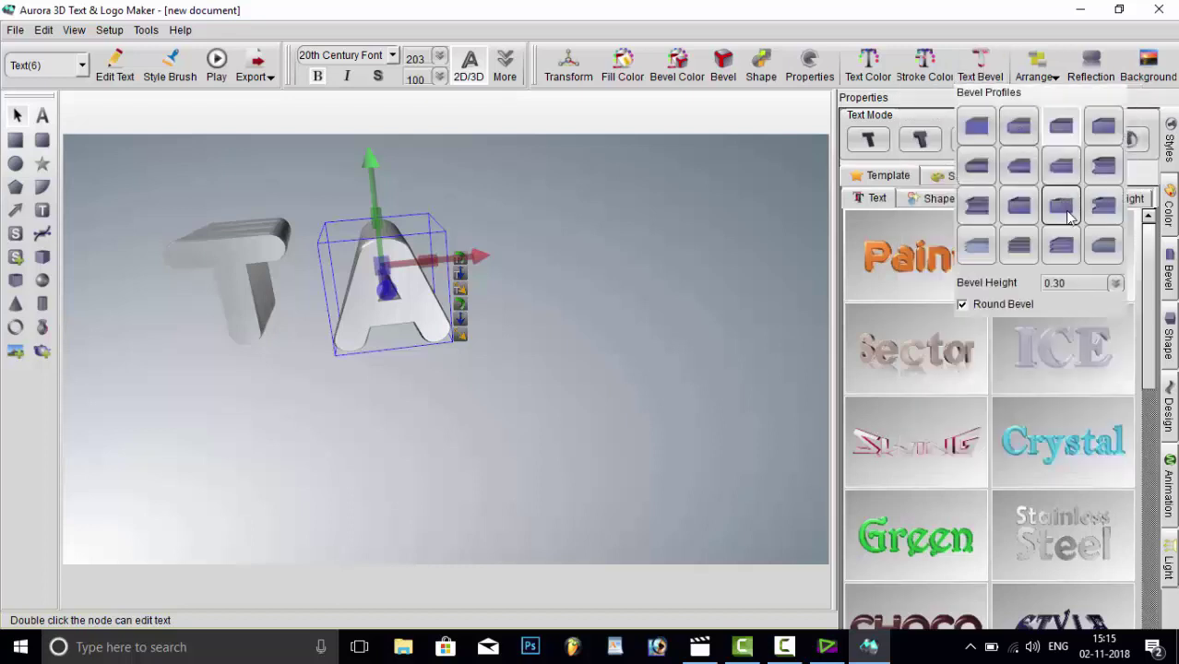
{"action": "left_click", "coordinate": [1013, 251]}
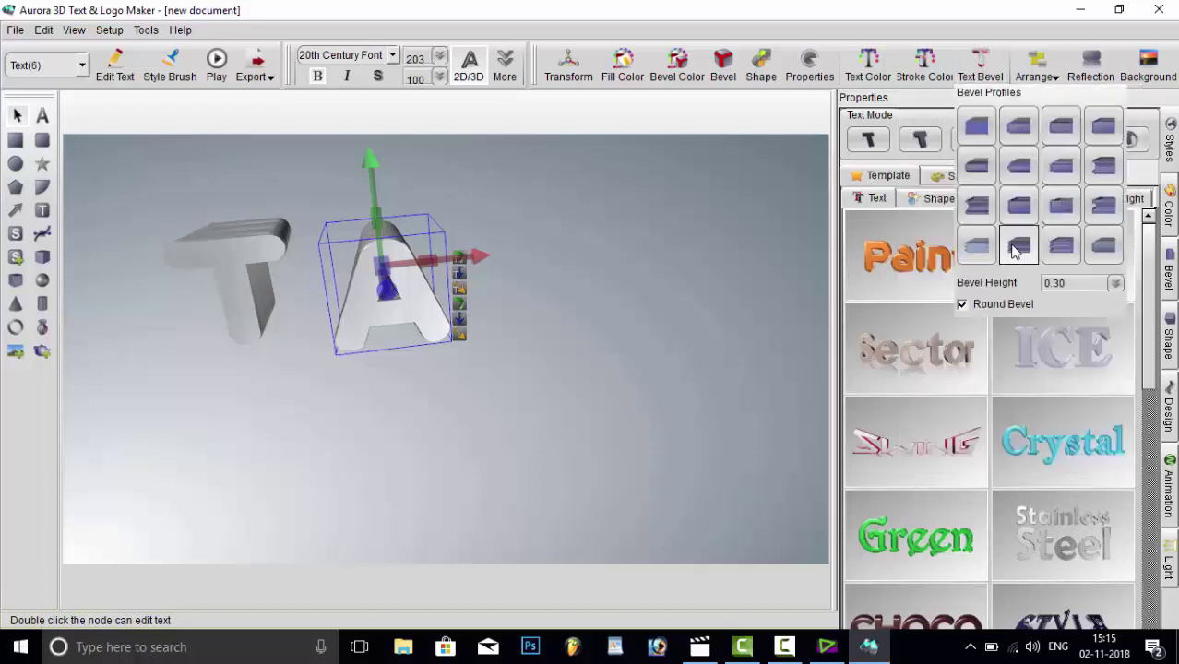
{"action": "left_click", "coordinate": [777, 240]}
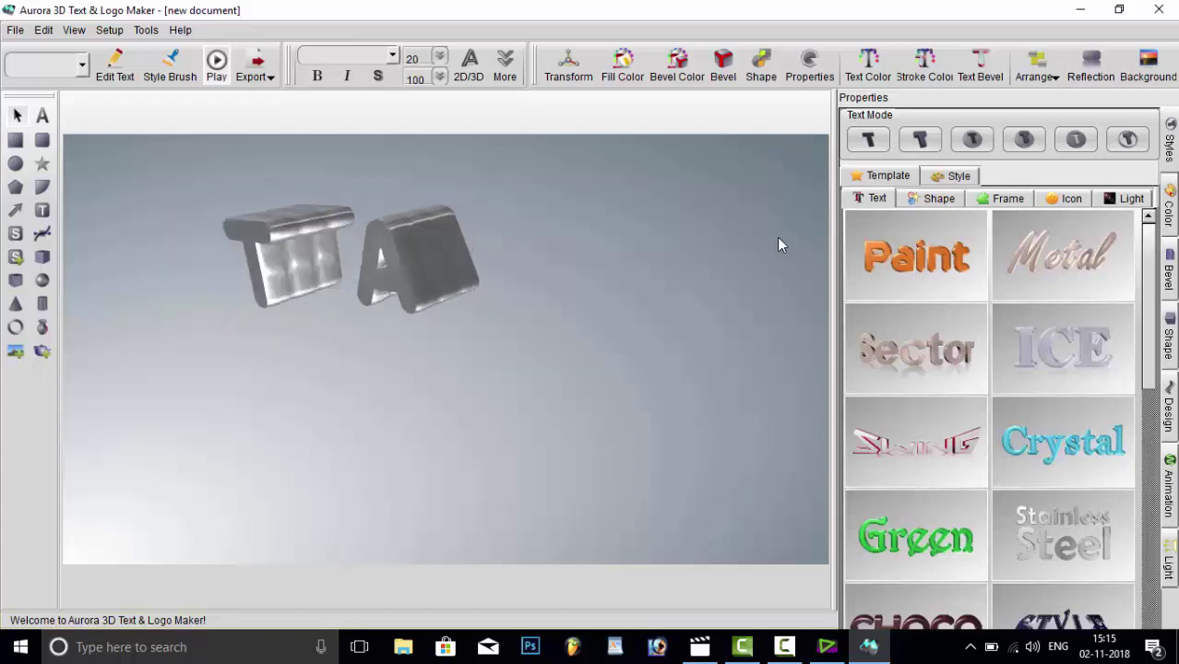
Try to change the scene's background colour to solid black
{"action": "left_click", "coordinate": [268, 80]}
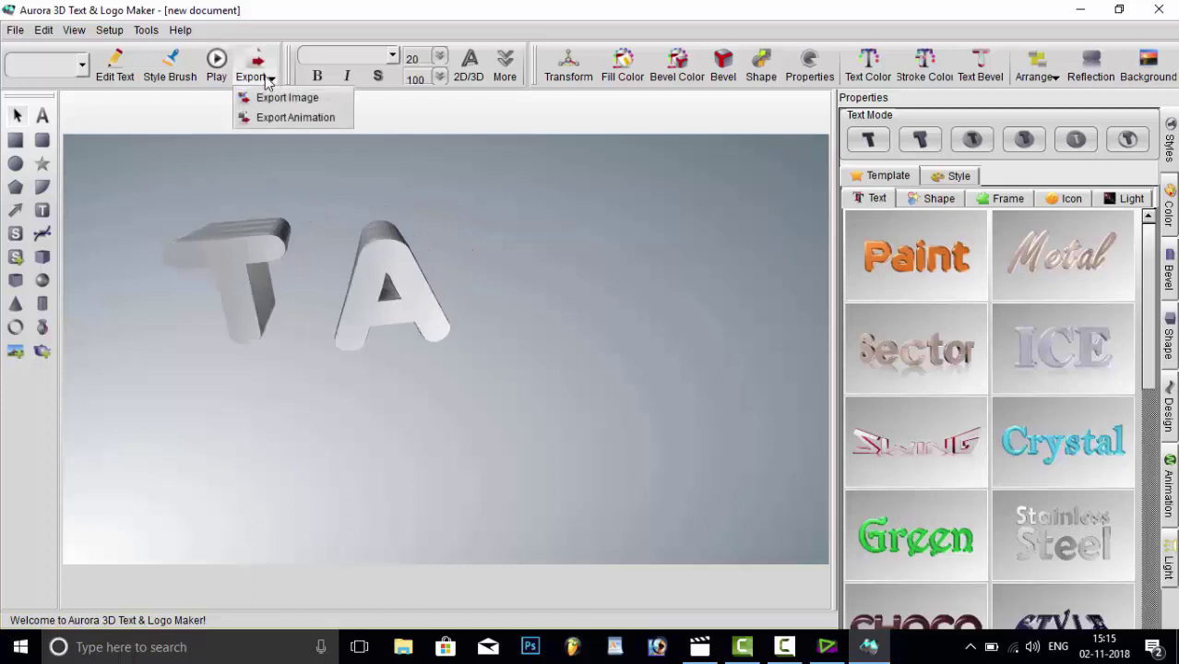
{"action": "left_click", "coordinate": [649, 242]}
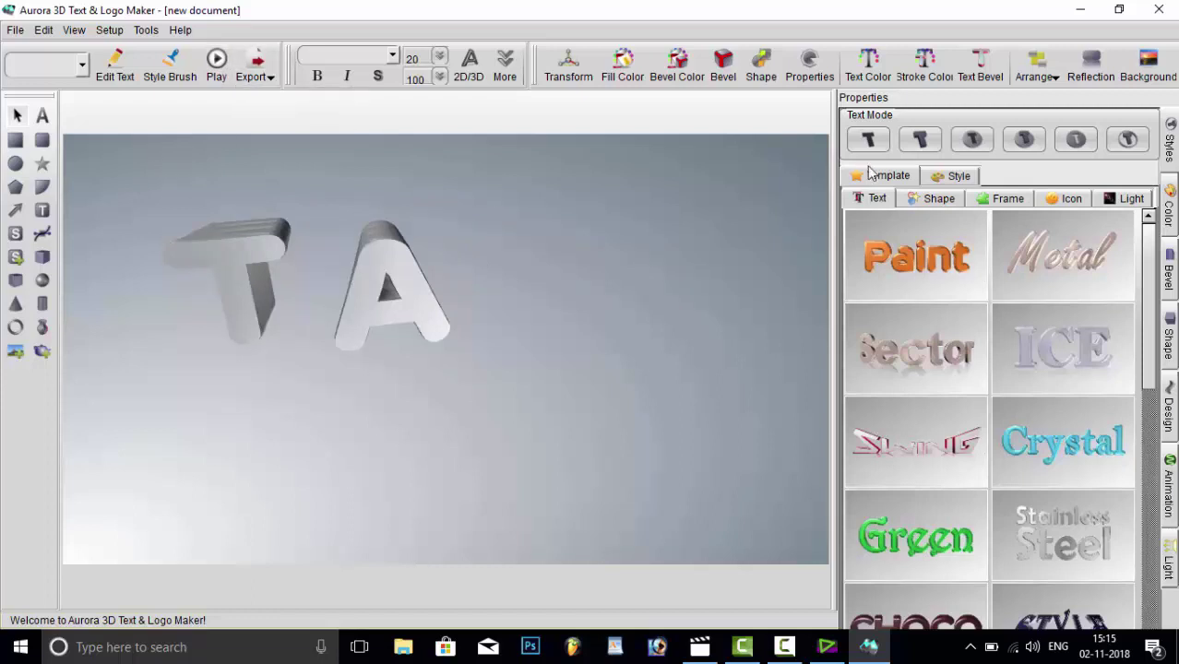
{"action": "left_click", "coordinate": [1149, 69]}
{"action": "left_click", "coordinate": [1135, 97]}
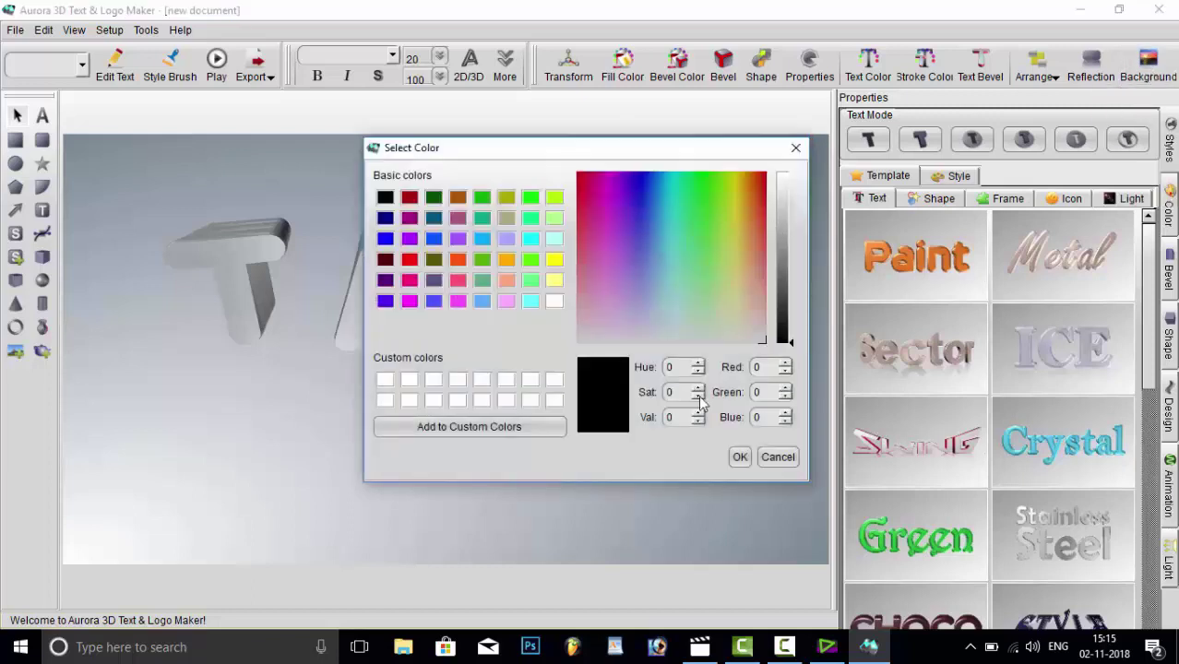
{"action": "left_click", "coordinate": [739, 457]}
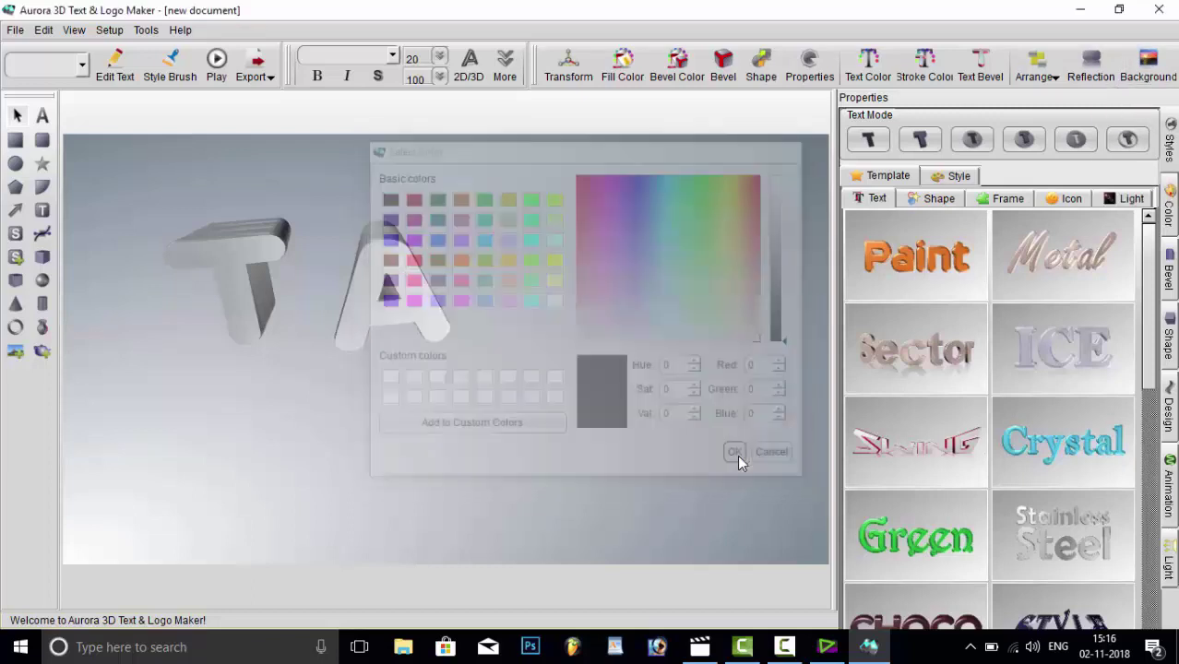
Start an animation export and set its render size to 1920 by 1080 pixels at a resolution of 300 pixels per inch
{"action": "left_click", "coordinate": [261, 74]}
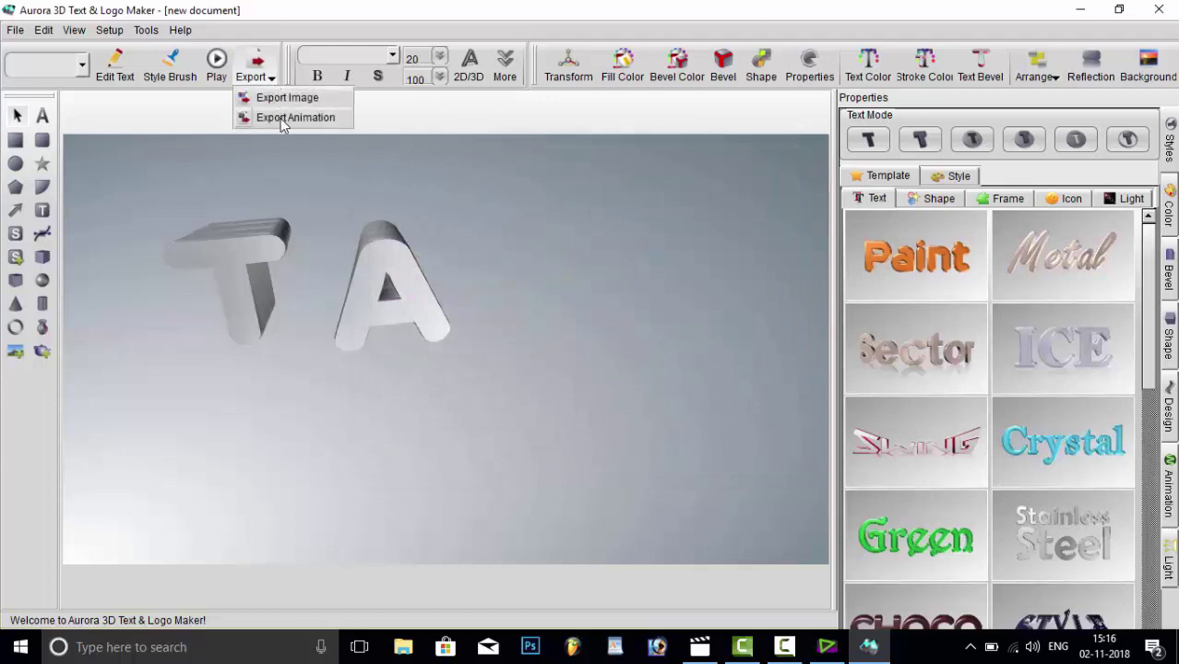
{"action": "left_click", "coordinate": [282, 118]}
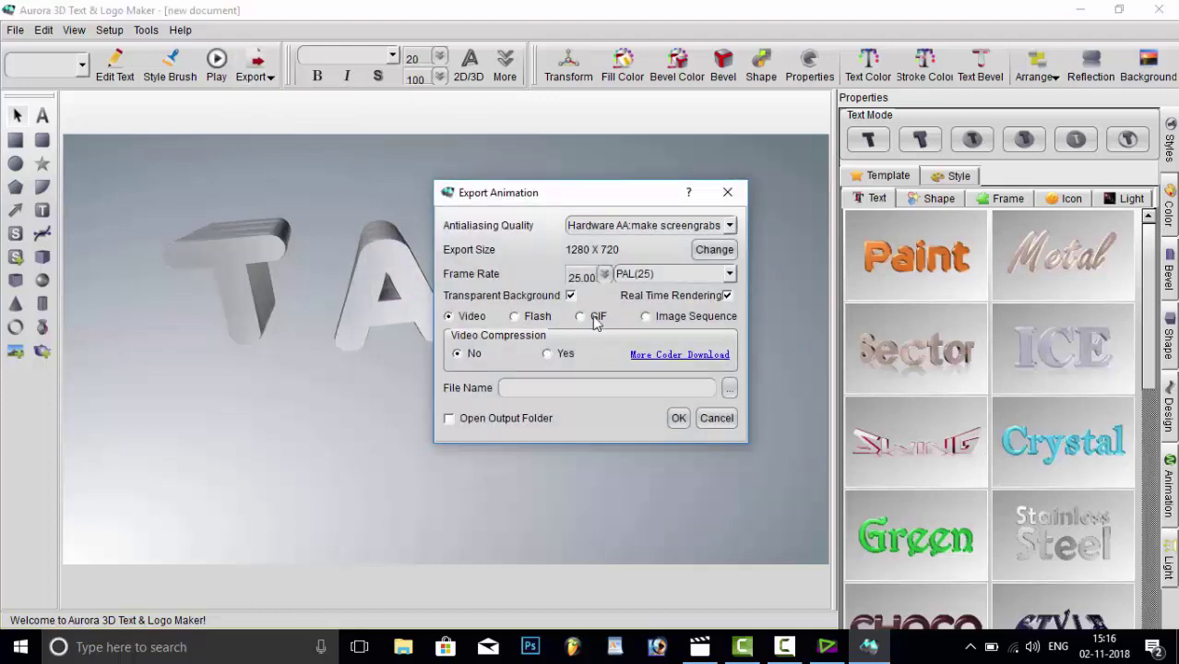
{"action": "left_click", "coordinate": [718, 252]}
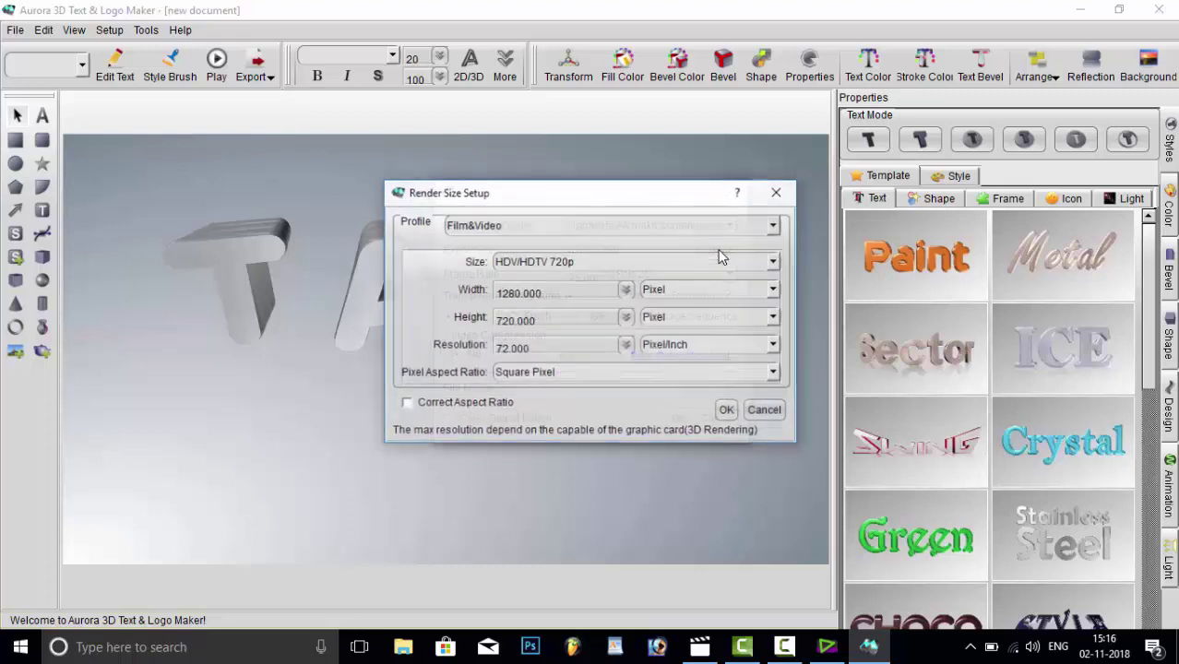
{"action": "triple_click", "coordinate": [526, 292]}
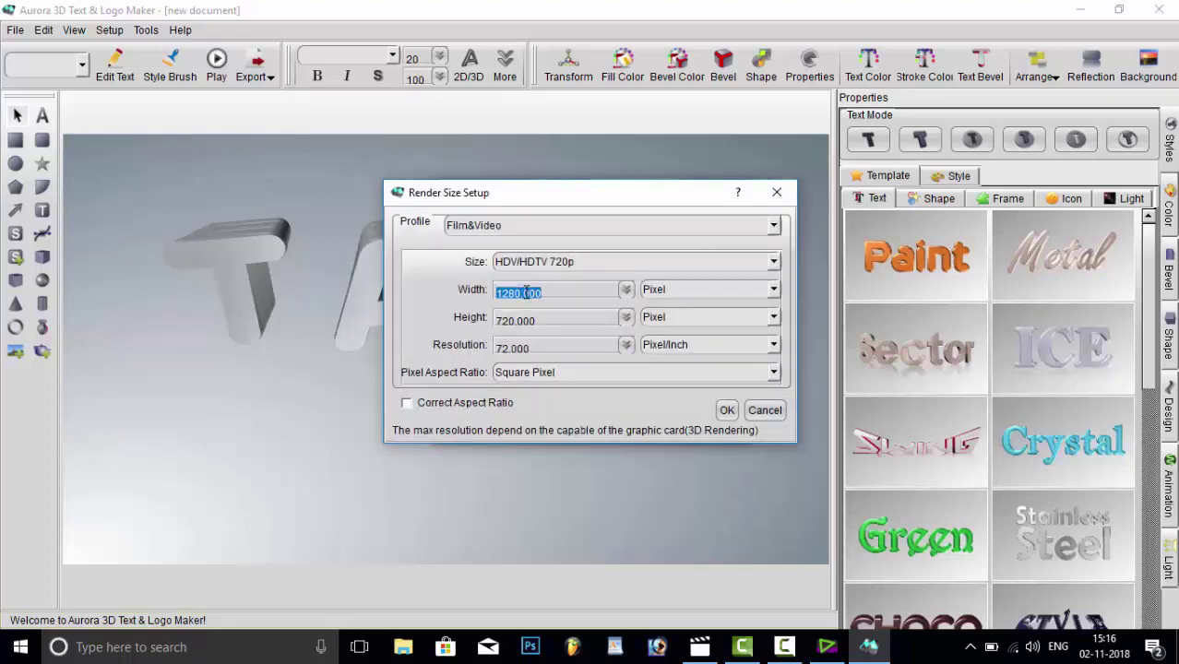
{"action": "type", "text": "1920"}
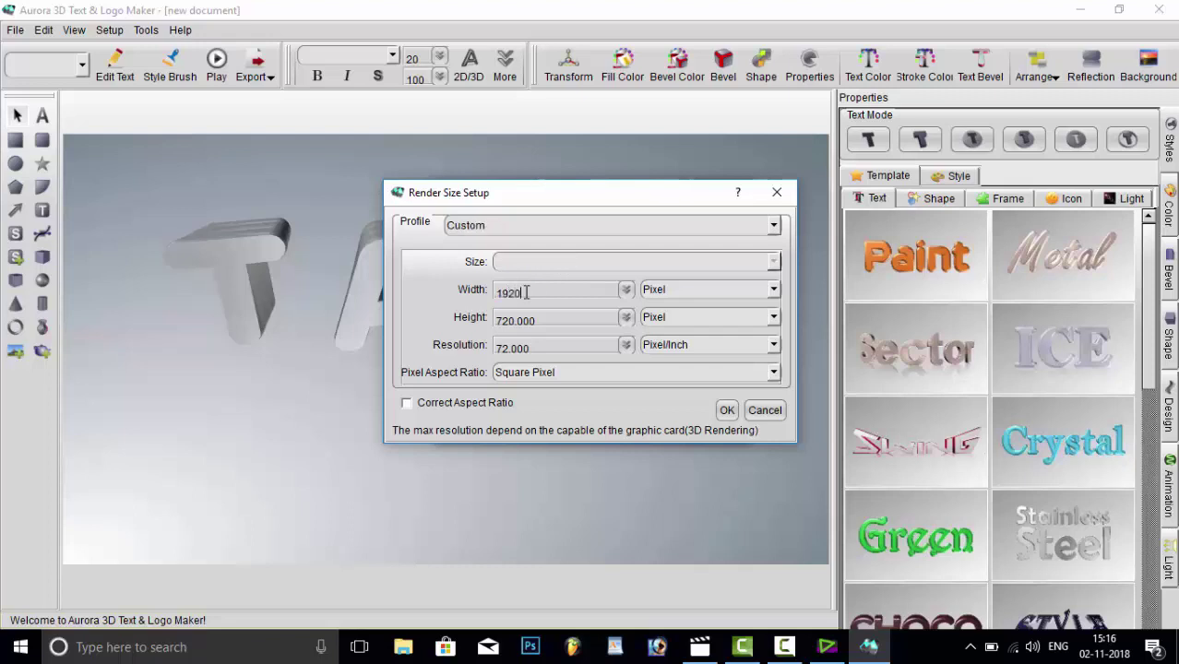
{"action": "double_click", "coordinate": [504, 322]}
{"action": "type", "text": "108"}
{"action": "left_click_drag", "start_coordinate": [544, 347], "coordinate": [490, 342]}
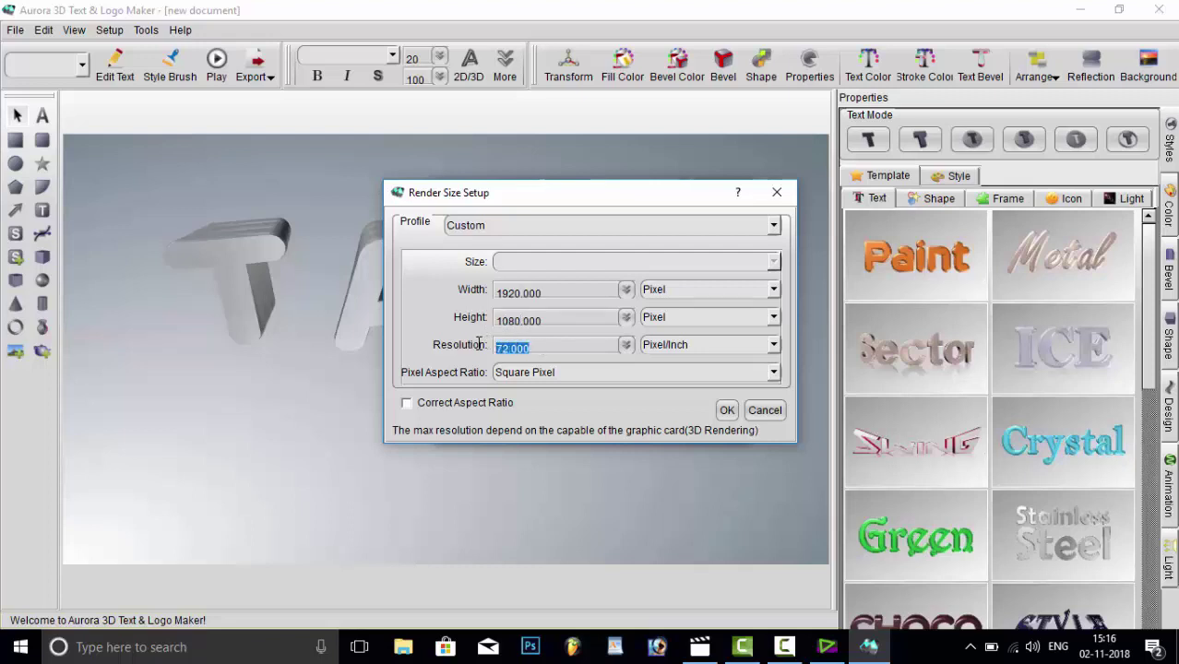
{"action": "type", "text": "300"}
{"action": "left_click", "coordinate": [727, 409]}
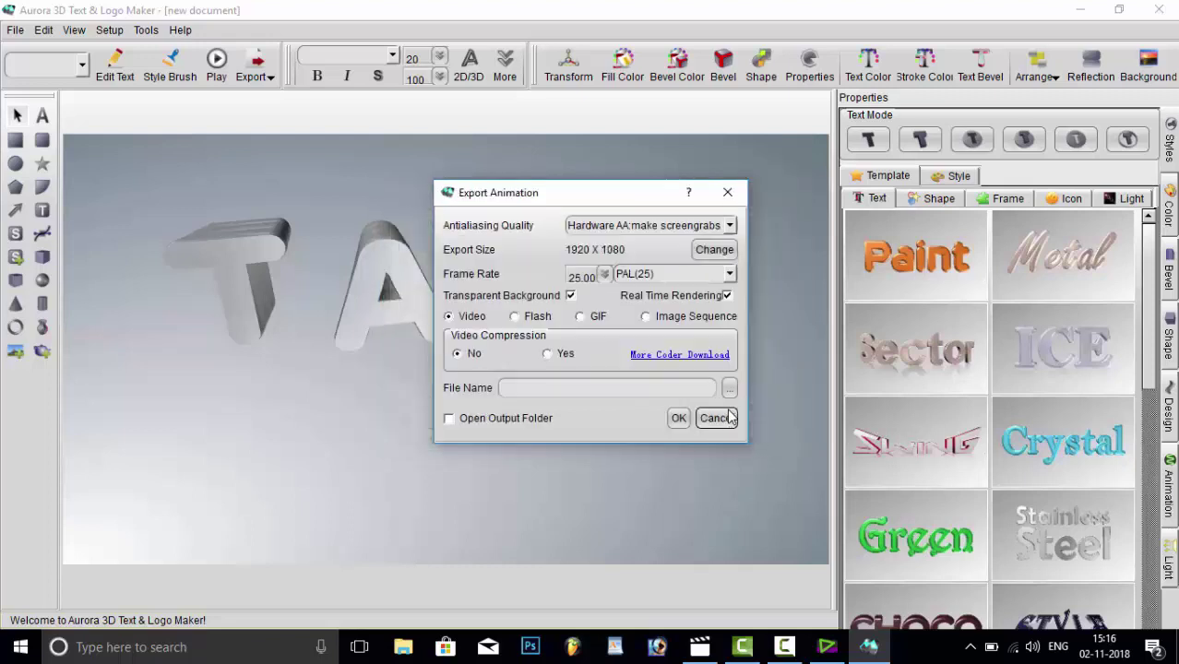
Name the output file TA and export the animation as uncompressed video with a transparent background
{"action": "left_click", "coordinate": [530, 388]}
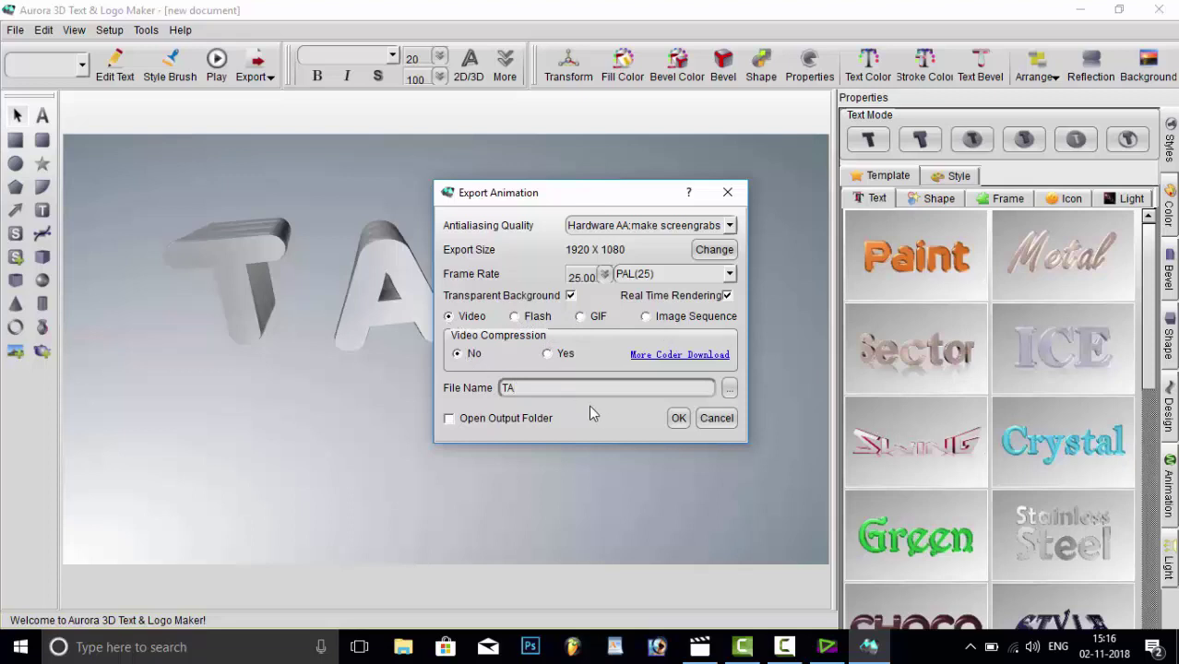
{"action": "left_click", "coordinate": [679, 418]}
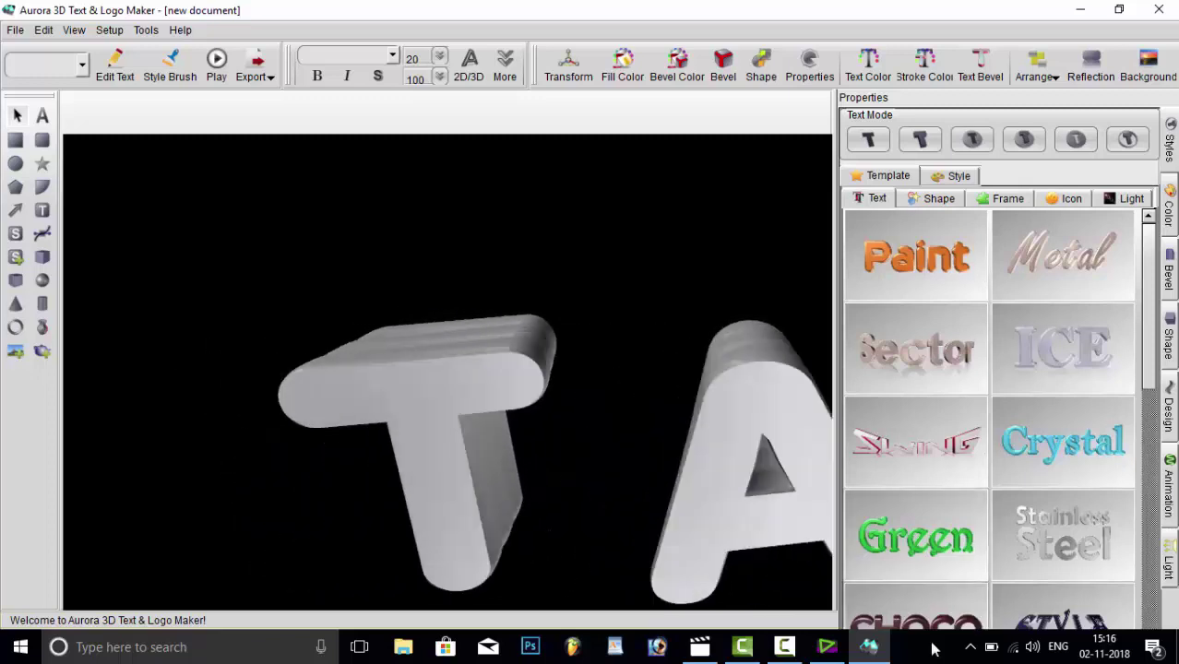
{"action": "left_click", "coordinate": [783, 648]}
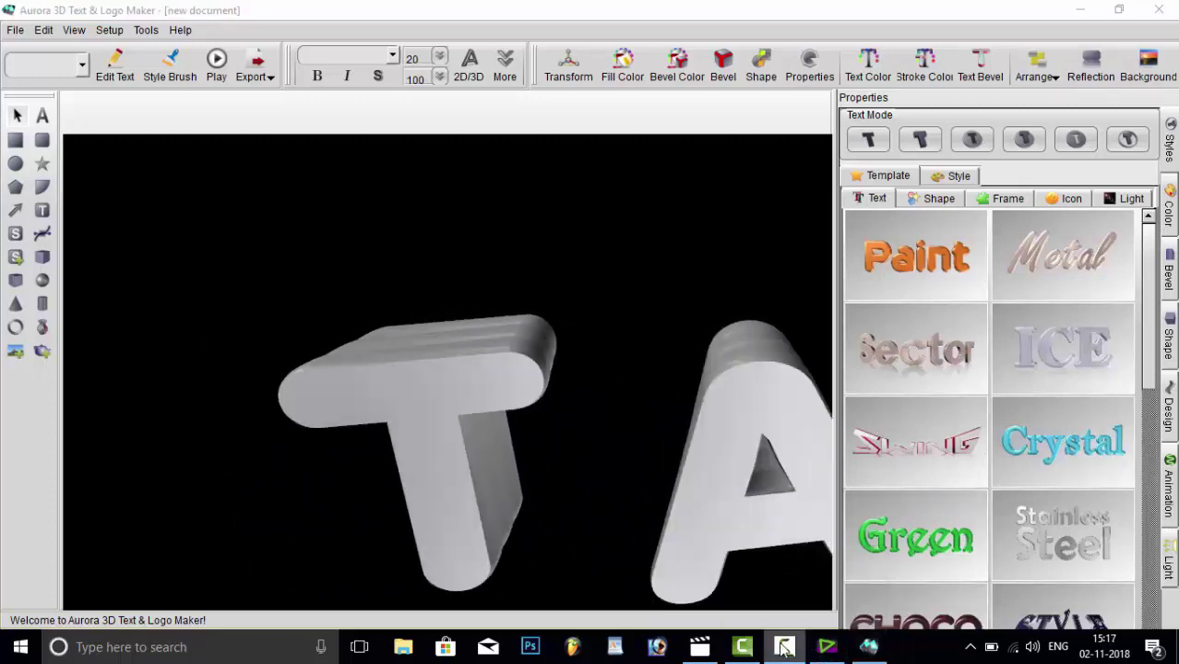
{"action": "left_click", "coordinate": [783, 648]}
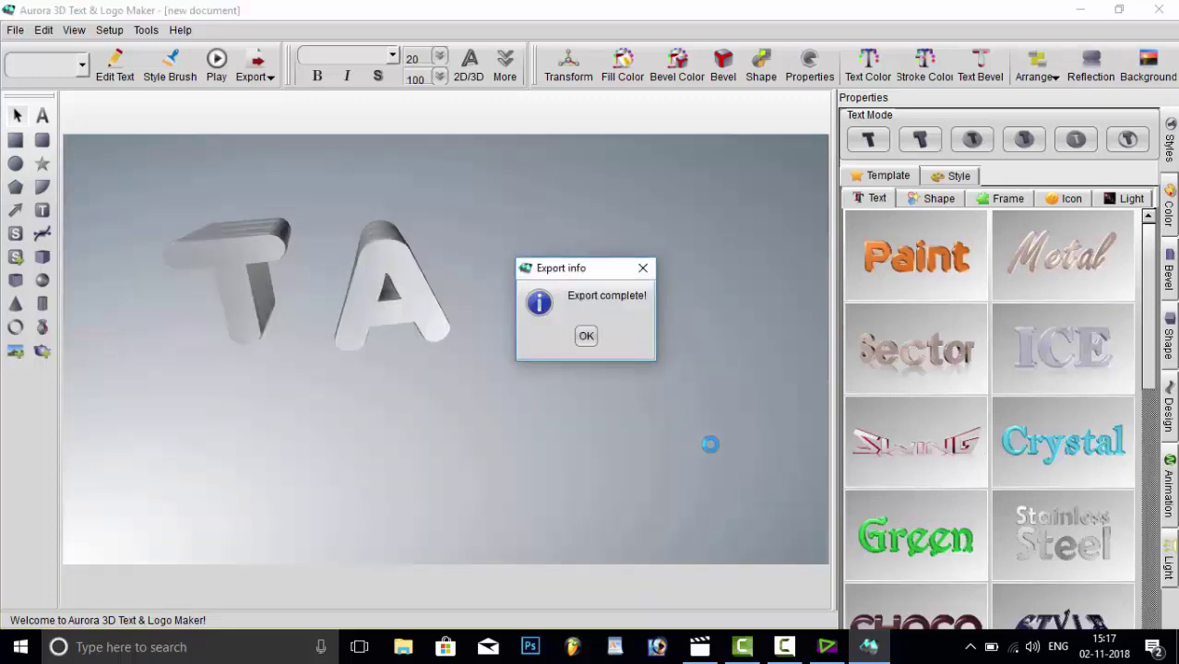
{"action": "left_click", "coordinate": [586, 336]}
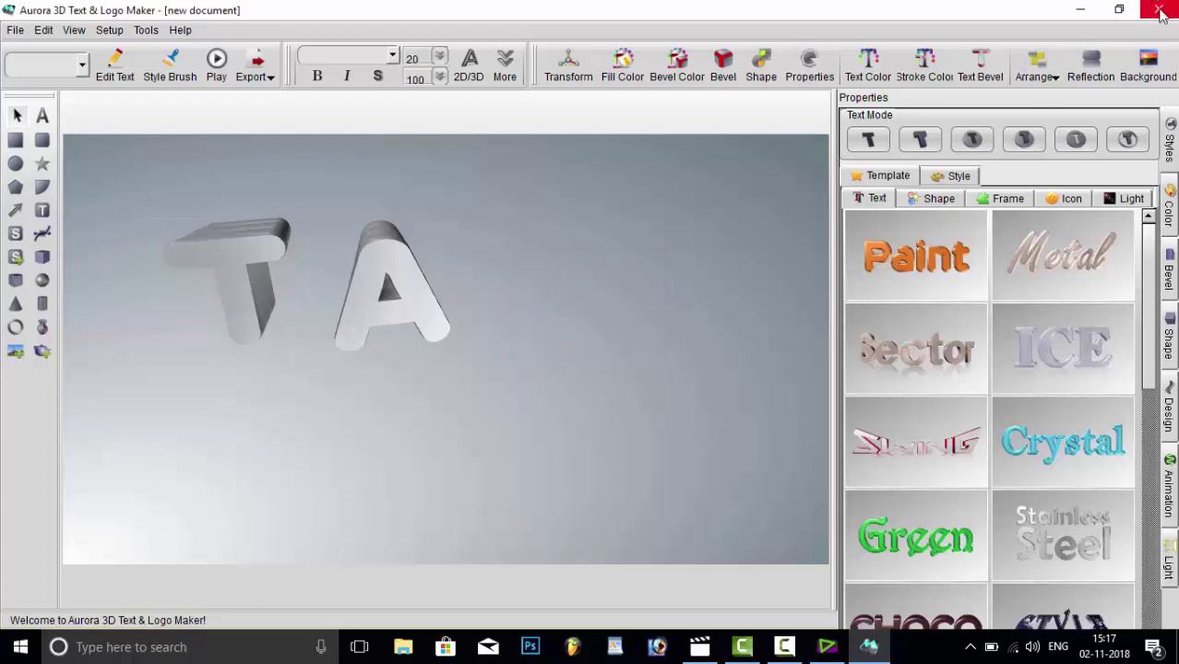
Play the exported TA video from the desktop to check the rotating letters, and close the player
{"action": "left_click", "coordinate": [1084, 13]}
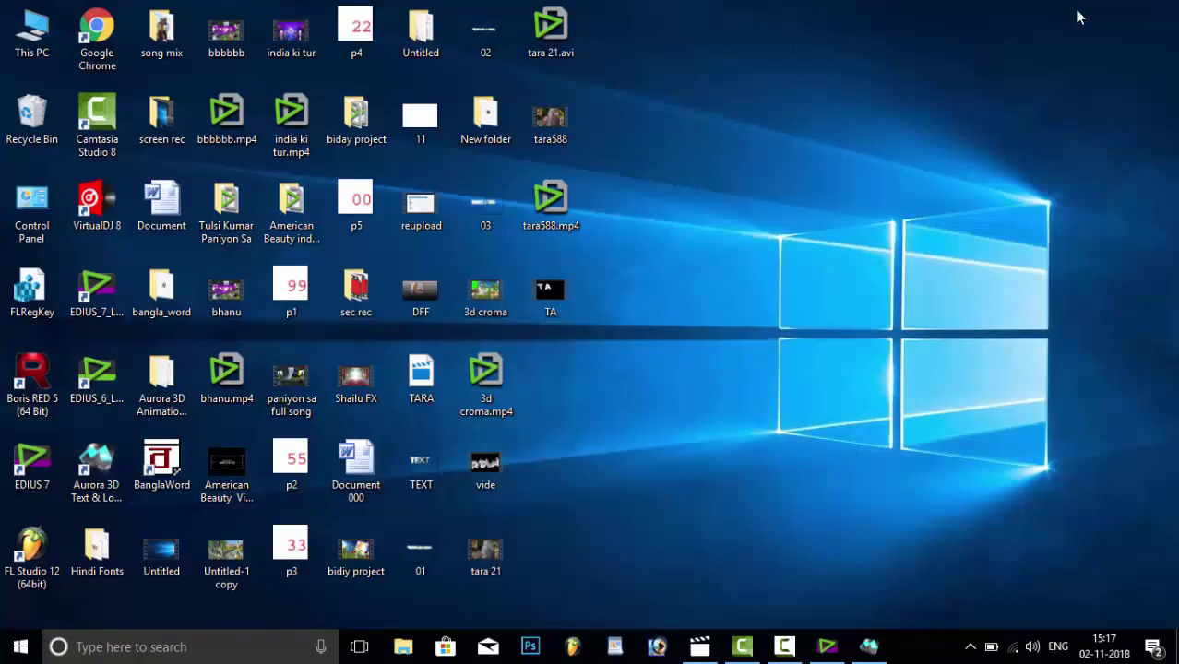
{"action": "double_click", "coordinate": [550, 291]}
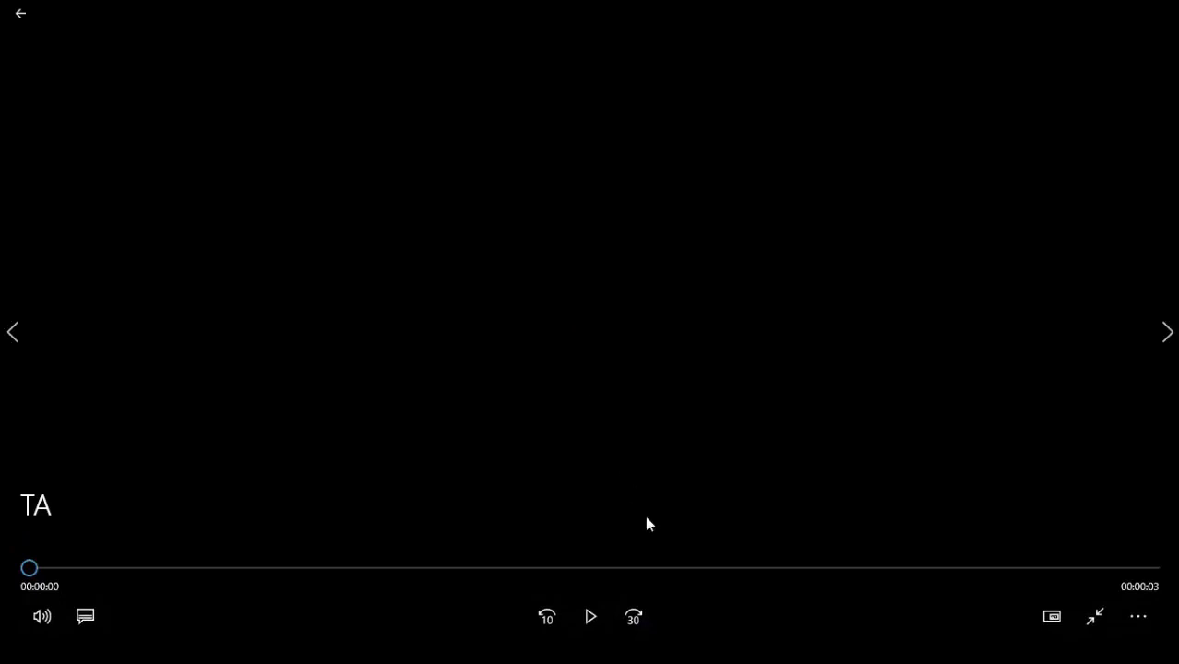
{"action": "left_click", "coordinate": [591, 616]}
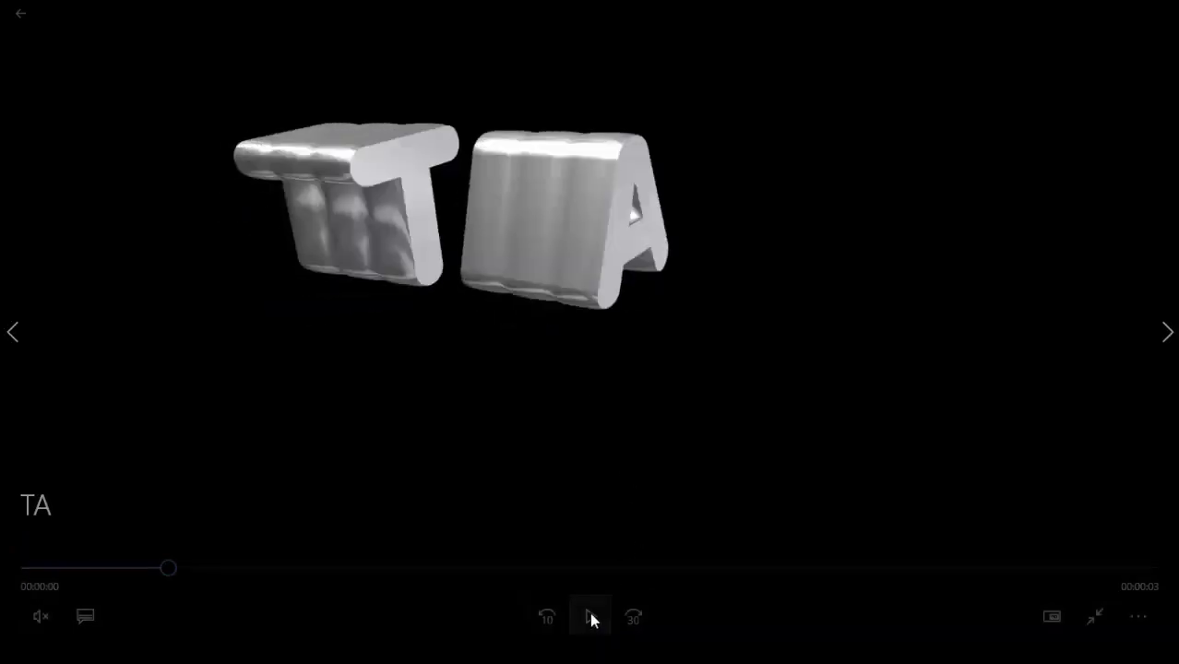
{"action": "left_click", "coordinate": [590, 616]}
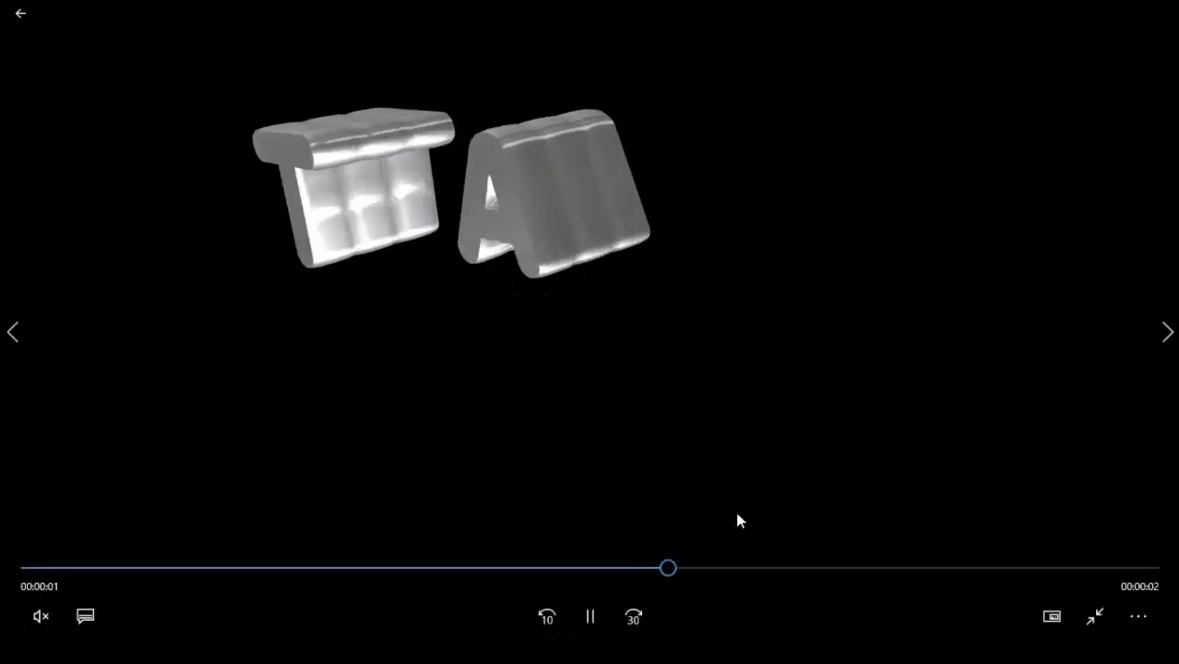
{"action": "double_click", "coordinate": [1120, 81]}
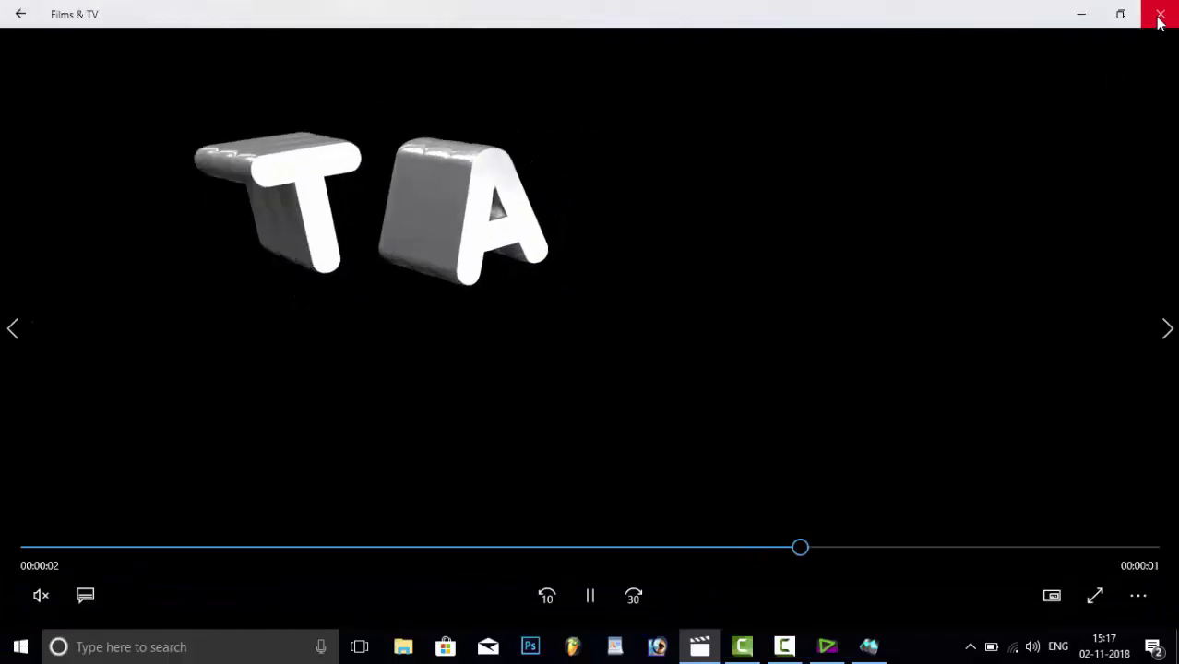
{"action": "left_click", "coordinate": [1160, 15]}
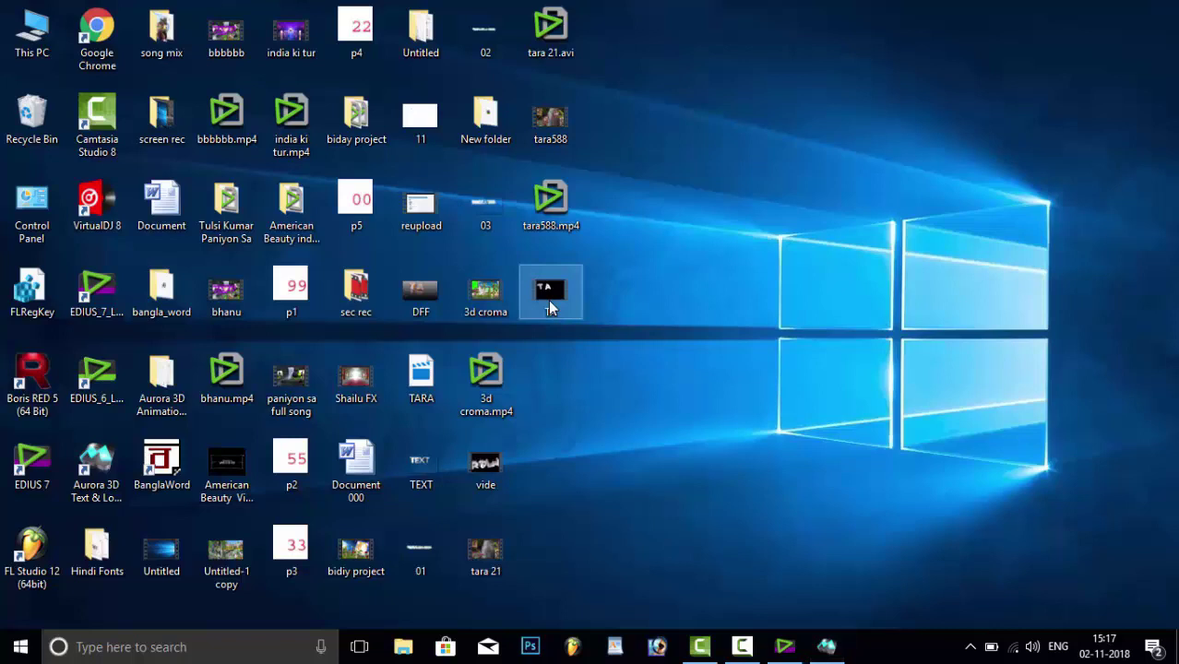
Check the file properties of the exported TA video on the desktop
{"action": "double_click", "coordinate": [549, 303]}
{"action": "right_click", "coordinate": [552, 307]}
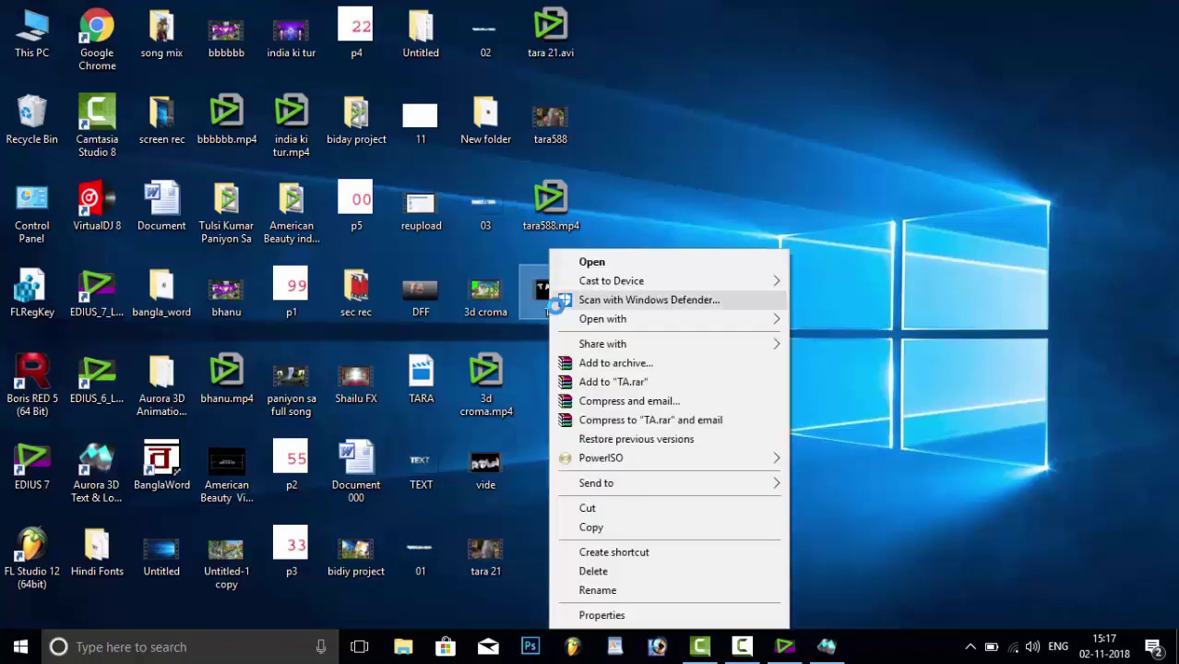
{"action": "left_click", "coordinate": [658, 618]}
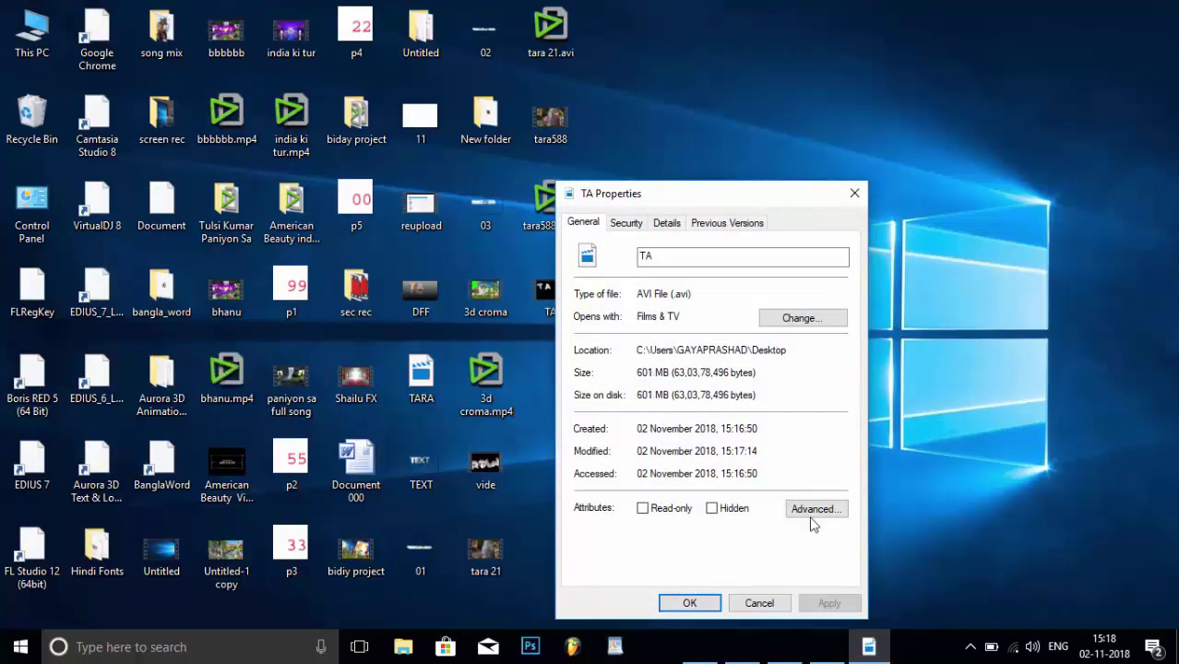
{"action": "left_click", "coordinate": [757, 605]}
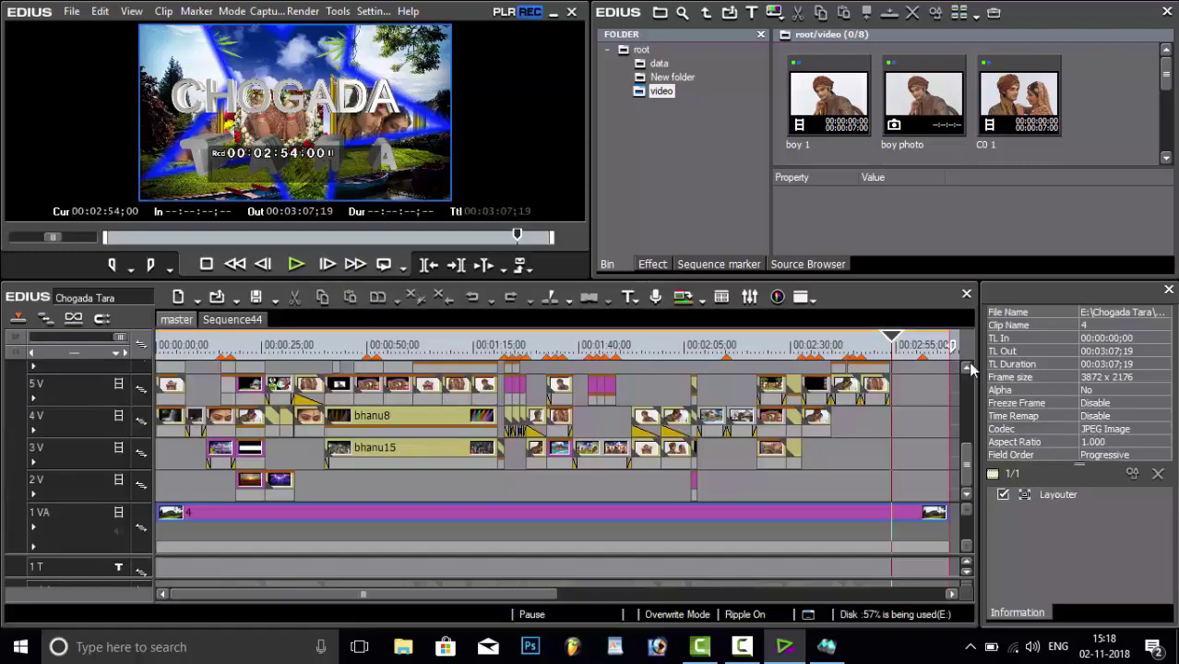
Scrub back through the Chogada Tara sequence in EDIUS to an early section of the timeline
{"action": "left_click_drag", "start_coordinate": [893, 347], "coordinate": [818, 346]}
{"action": "left_click_drag", "start_coordinate": [546, 383], "coordinate": [228, 387]}
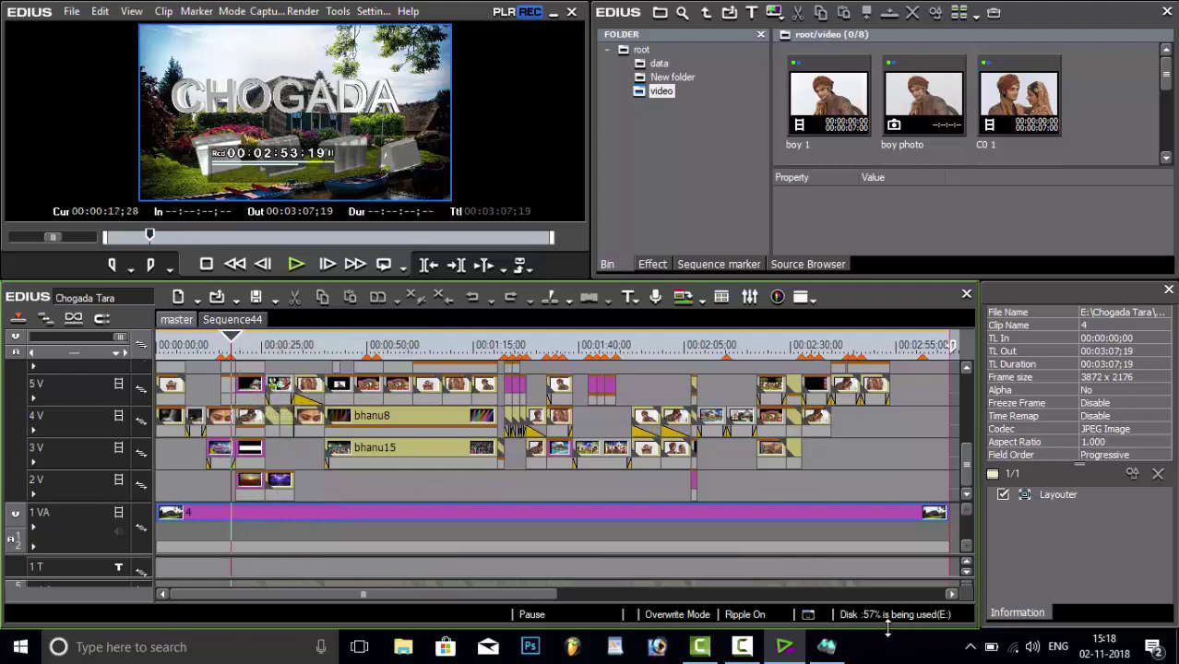
{"action": "left_click", "coordinate": [744, 646]}
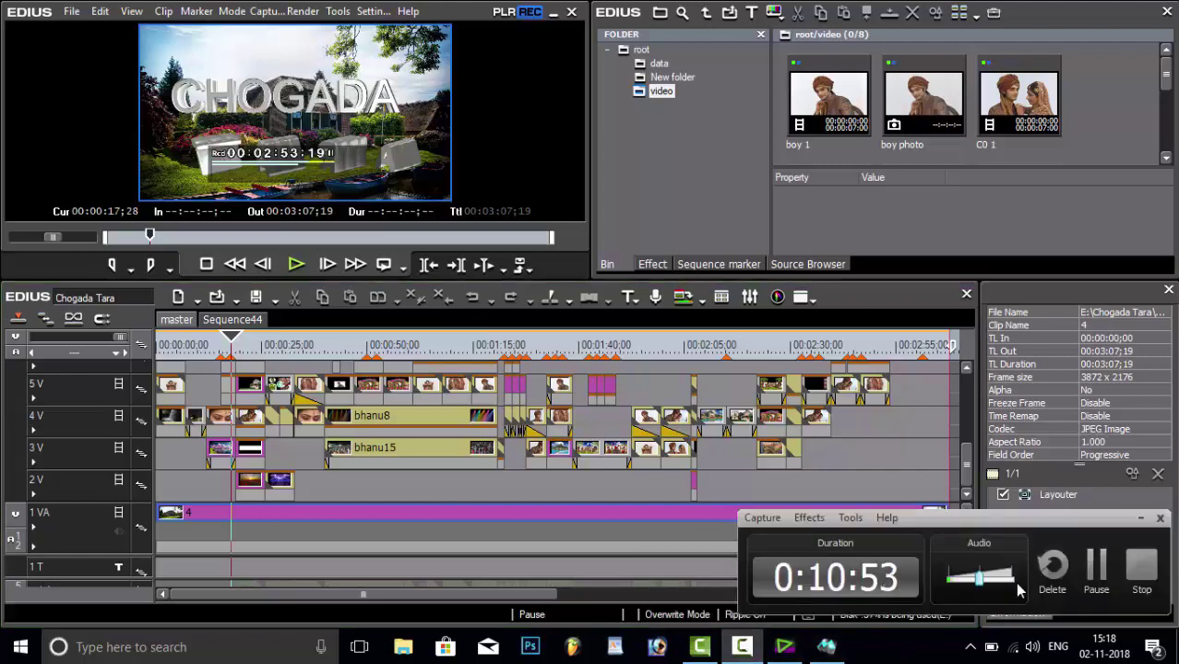
{"action": "left_click", "coordinate": [1144, 572]}
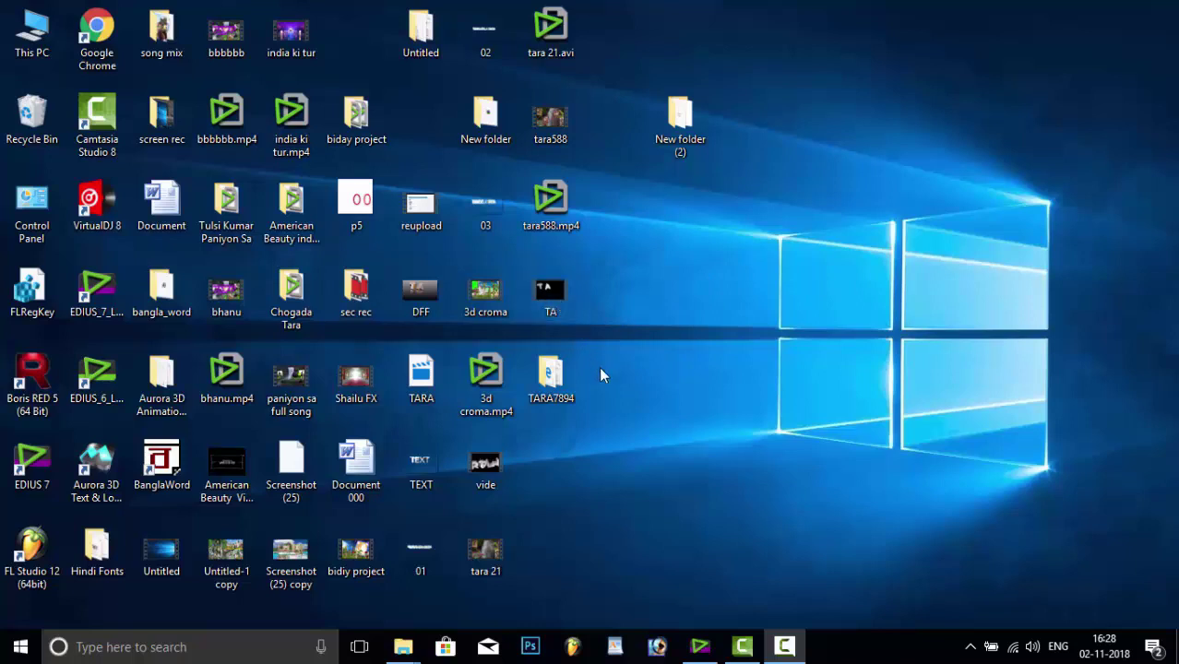
Switch to File Explorer and open Local Disk (E:)
{"action": "key", "text": "super+t"}
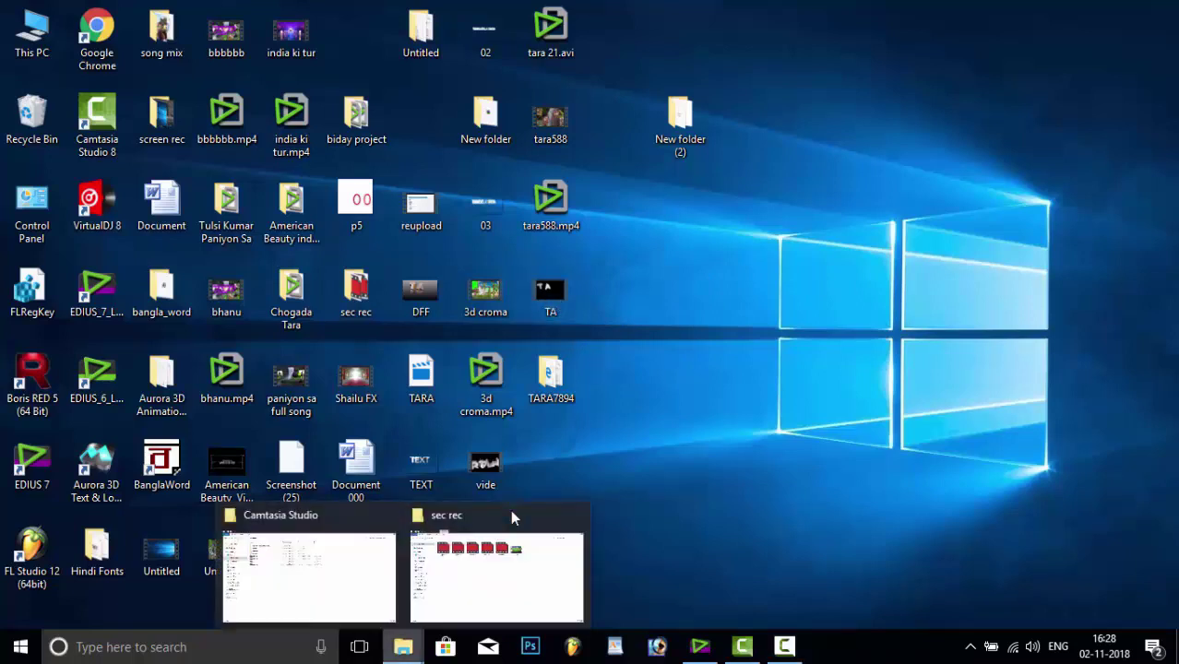
{"action": "key", "text": "Up"}
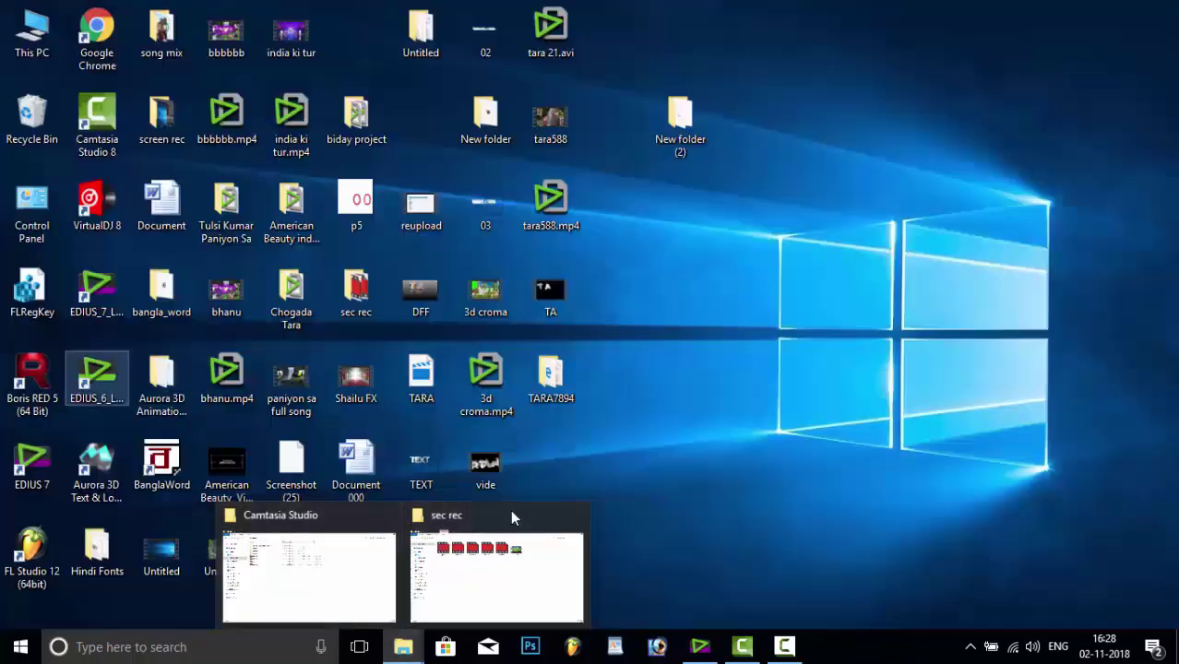
{"action": "key", "text": "Return"}
{"action": "key", "text": "Down"}
{"action": "key", "text": "Down"}
{"action": "key", "text": "Down"}
{"action": "key", "text": "Down"}
{"action": "key", "text": "Down"}
{"action": "key", "text": "Down"}
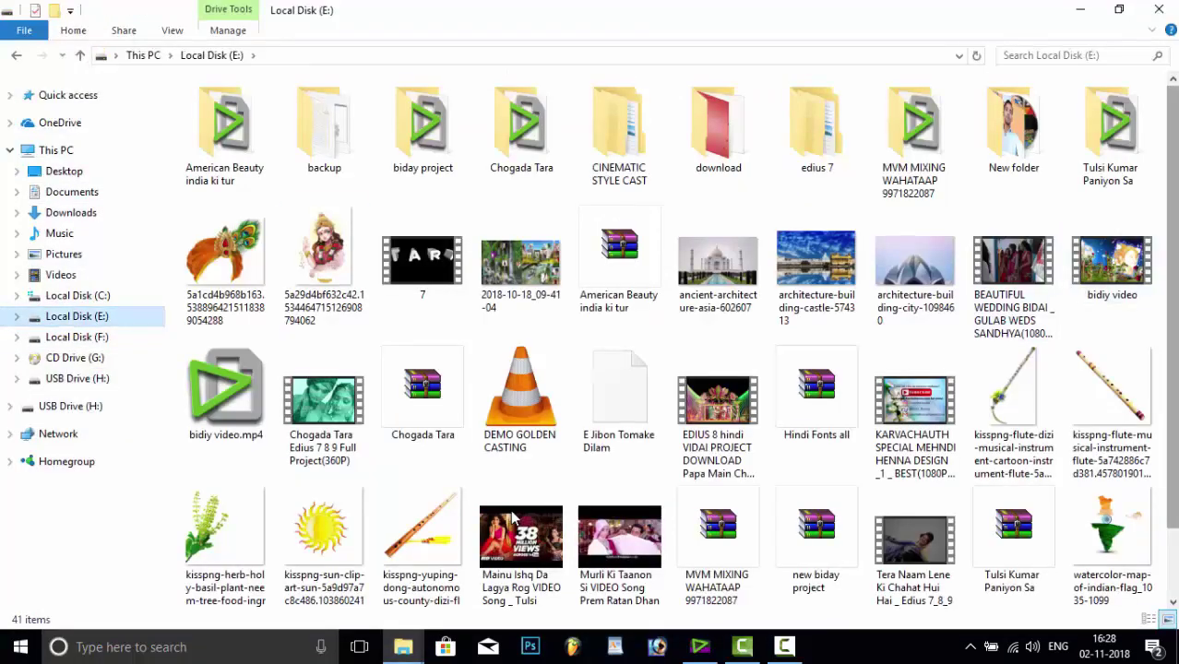
Move the video file 7 from Local Disk (E:) into the data folder inside Chogada Tara
{"action": "scroll", "coordinate": [514, 518], "scroll_direction": "down", "scroll_amount": 2}
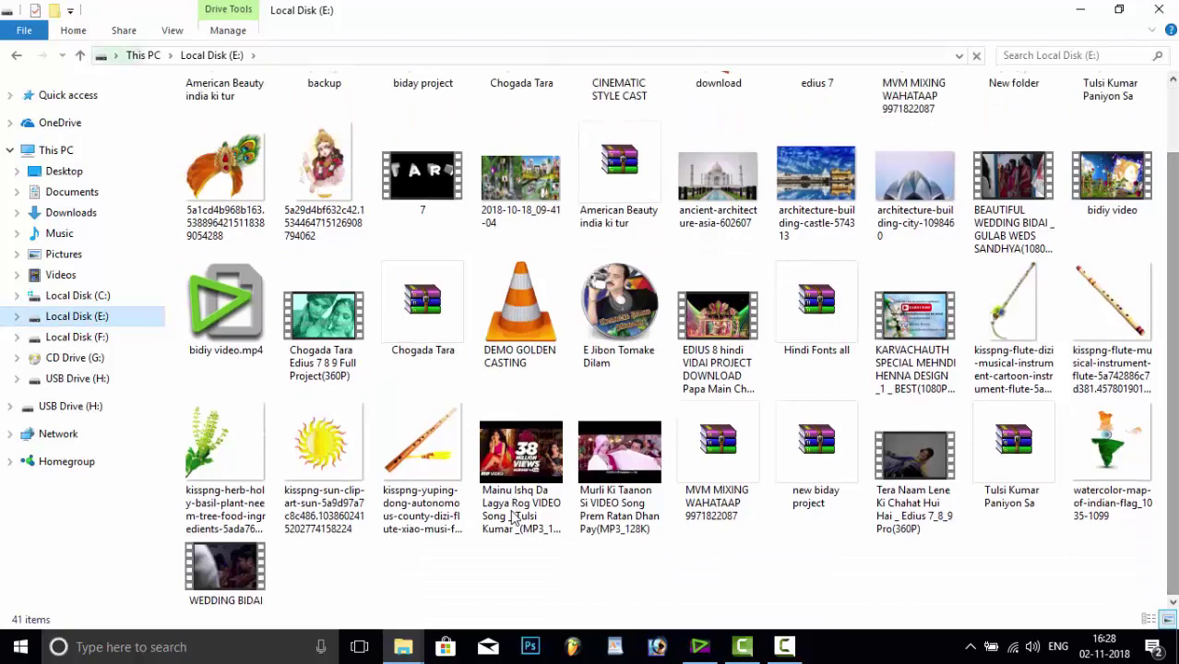
{"action": "scroll", "coordinate": [514, 519], "scroll_direction": "up", "scroll_amount": 1}
{"action": "key", "text": "Right"}
{"action": "key", "text": "Right"}
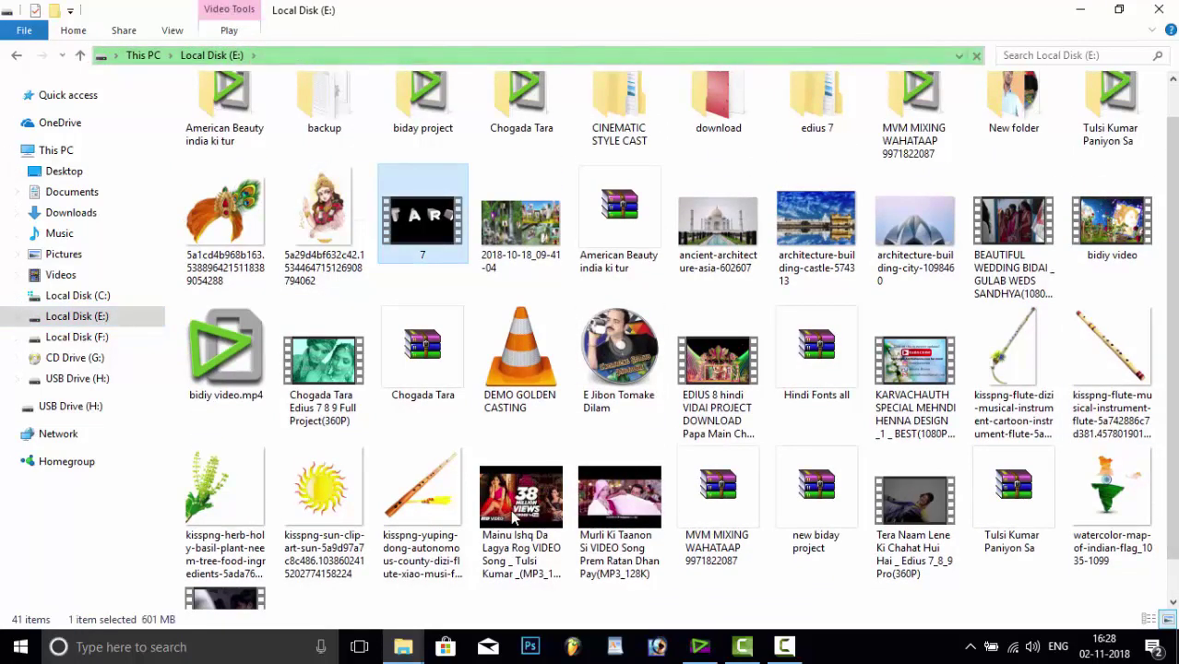
{"action": "key", "text": "c"}
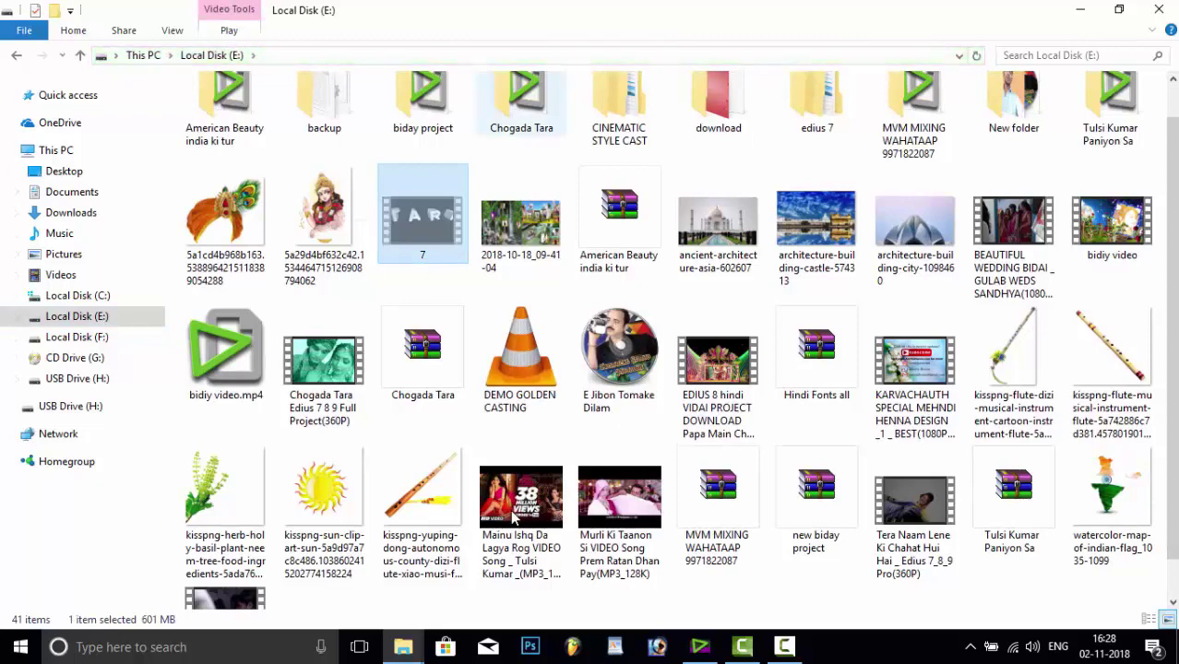
{"action": "key", "text": "Return"}
{"action": "key", "text": "Return"}
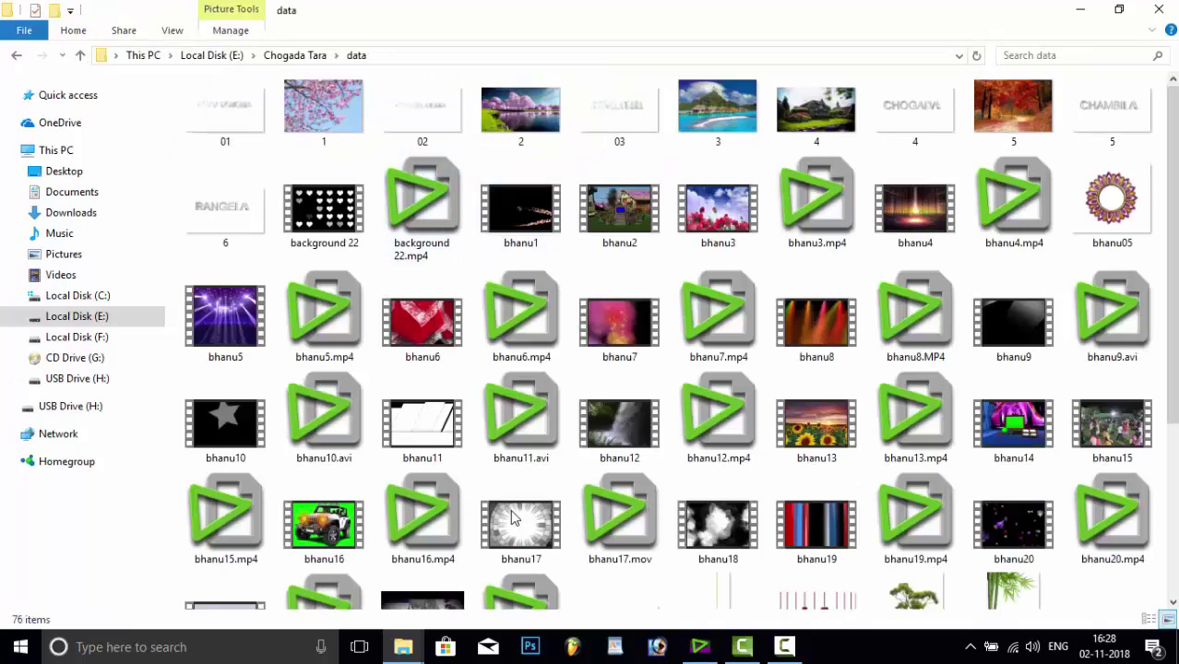
{"action": "key", "text": "ctrl+v"}
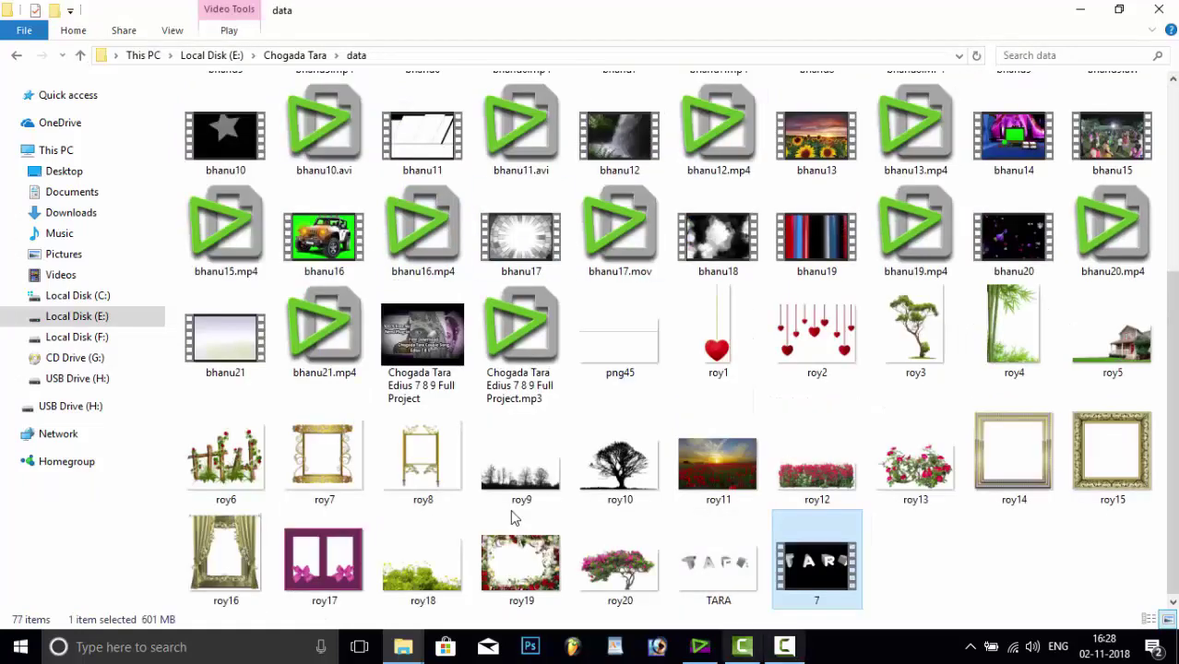
Switch to EDIUS and review the Chogada Tara timeline by jumping back and forth between its edit points
{"action": "key", "text": "alt+Tab"}
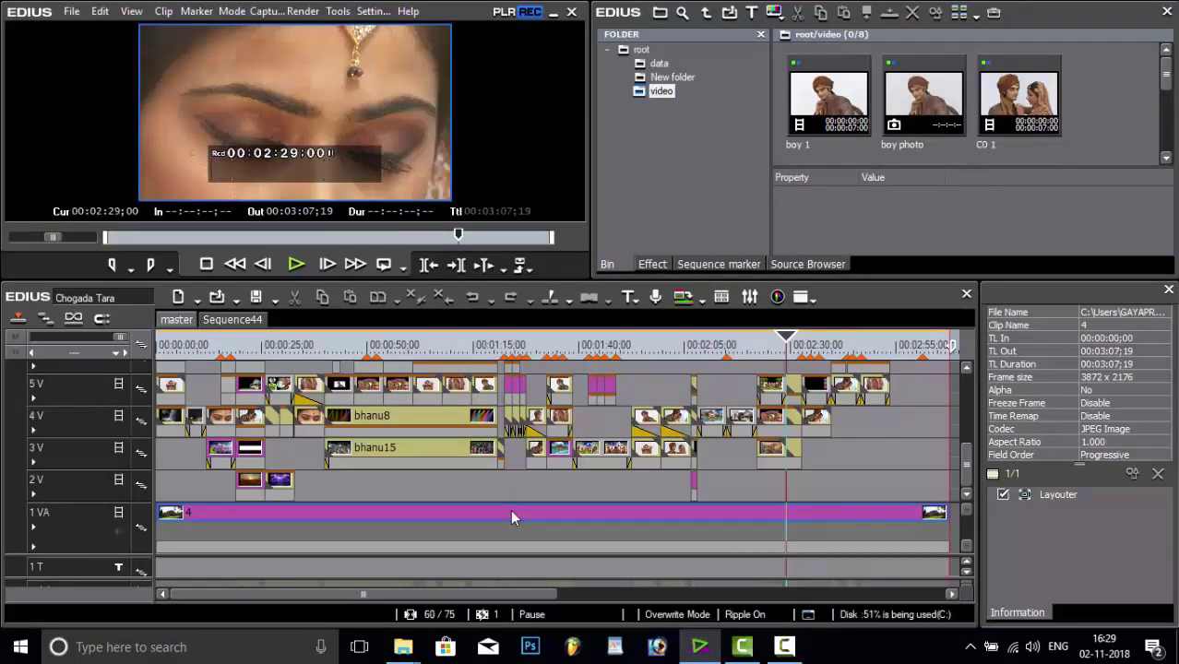
{"action": "mouse_move", "coordinate": [743, 646]}
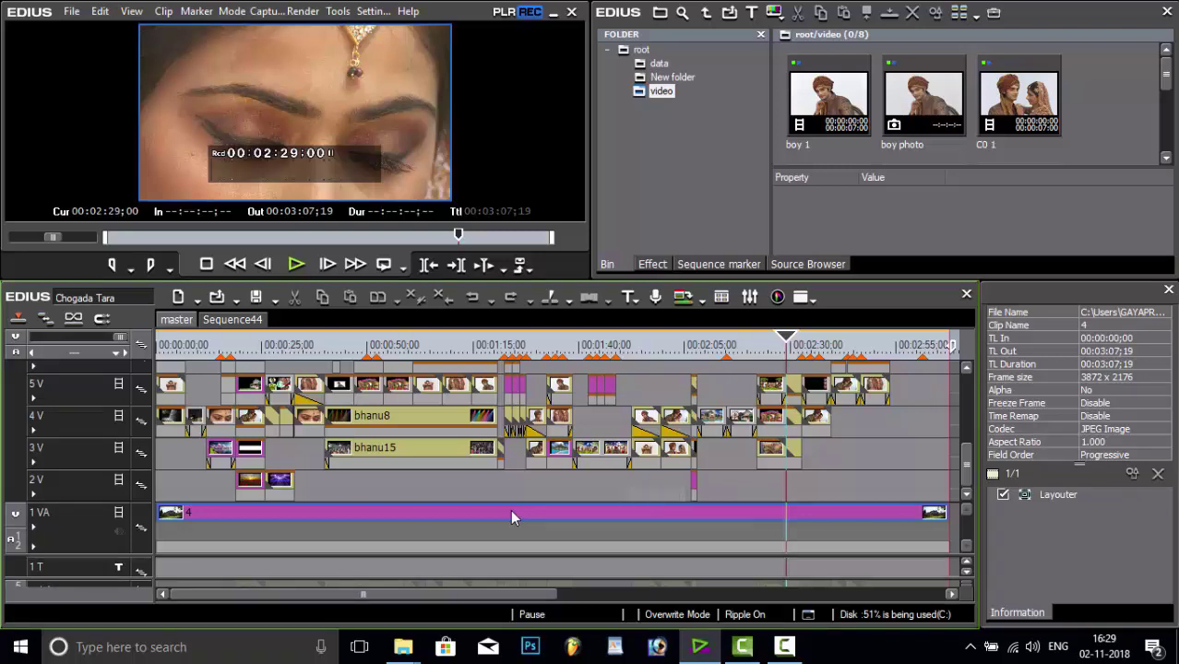
{"action": "key", "text": "Page_Down"}
{"action": "key", "text": "Page_Down"}
{"action": "key", "text": "Page_Up"}
{"action": "key", "text": "Page_Down"}
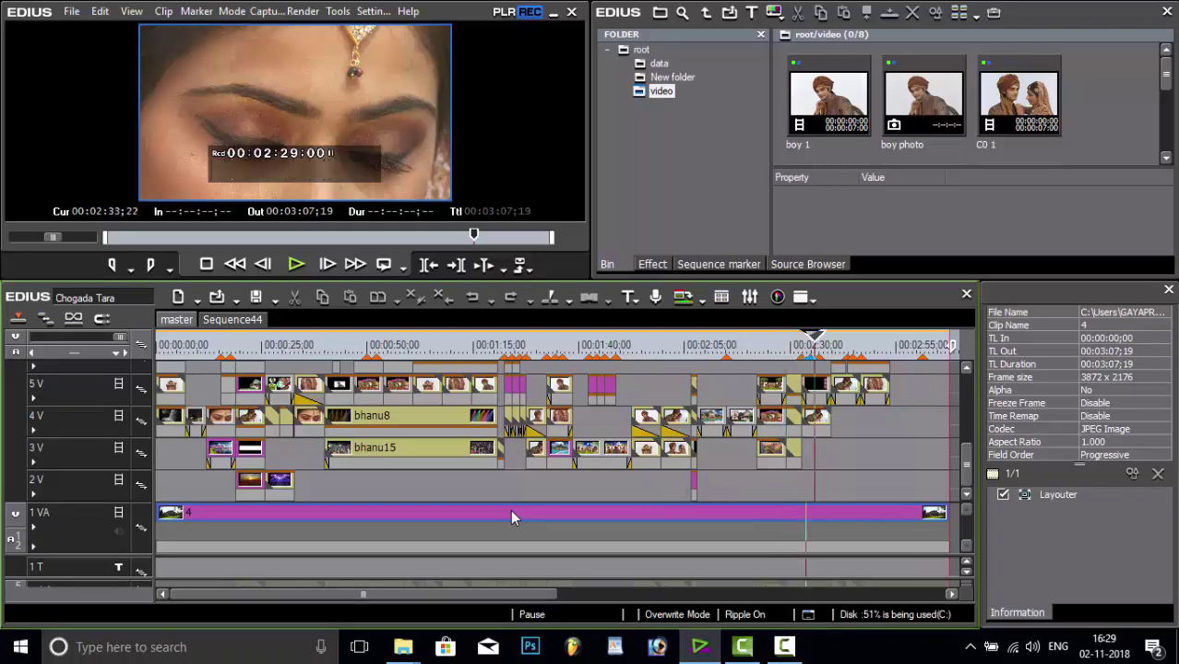
{"action": "key", "text": "Page_Down"}
{"action": "key", "text": "Page_Up"}
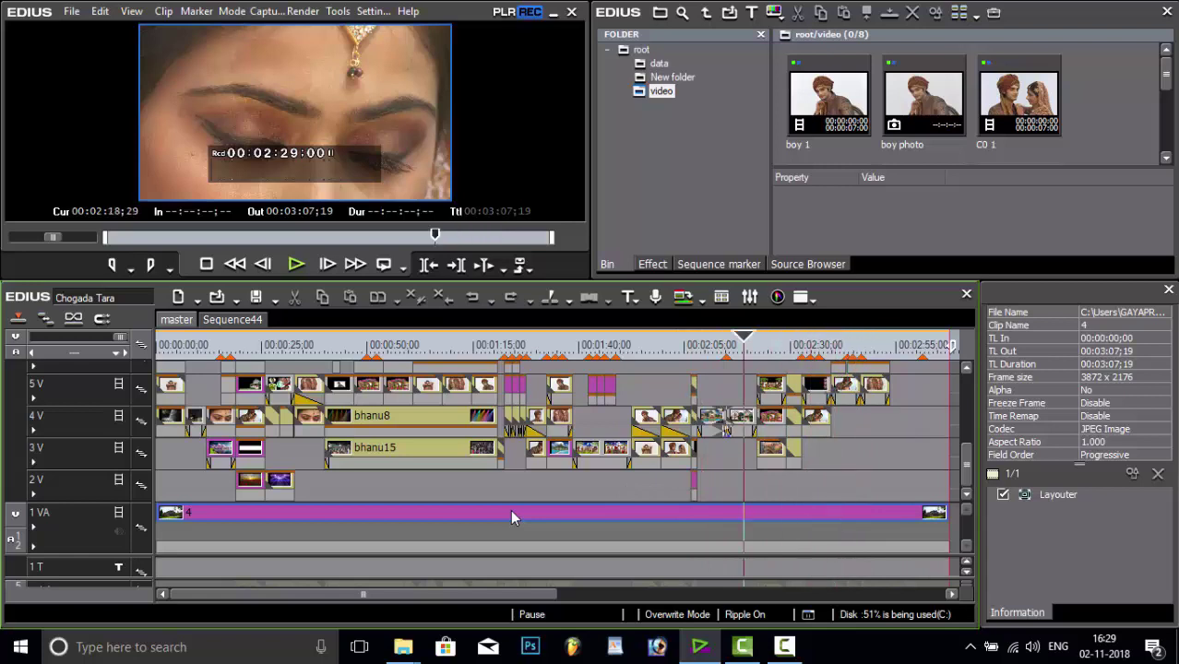
{"action": "key", "text": "Page_Up"}
{"action": "key", "text": "Page_Up"}
{"action": "key", "text": "Page_Up"}
{"action": "key", "text": "Page_Down"}
{"action": "key", "text": "Page_Down"}
{"action": "key", "text": "Page_Down"}
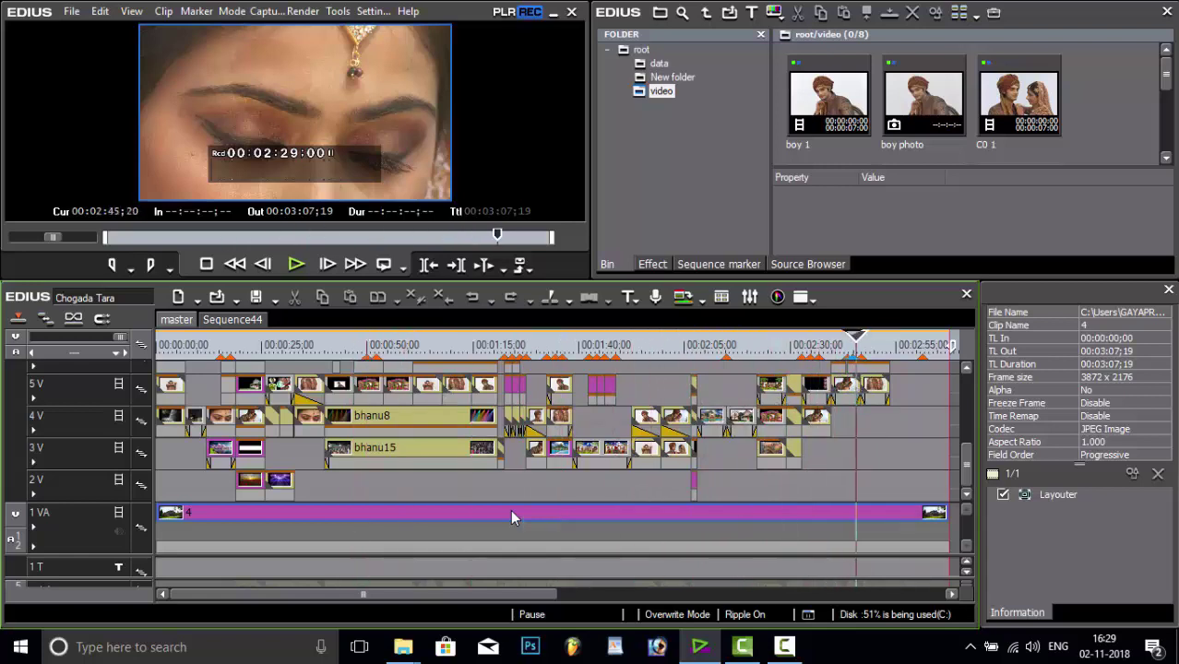
{"action": "key", "text": "Page_Up"}
{"action": "key", "text": "Page_Up"}
{"action": "key", "text": "Page_Up"}
{"action": "key", "text": "Page_Down"}
{"action": "key", "text": "Page_Up"}
{"action": "key", "text": "Page_Up"}
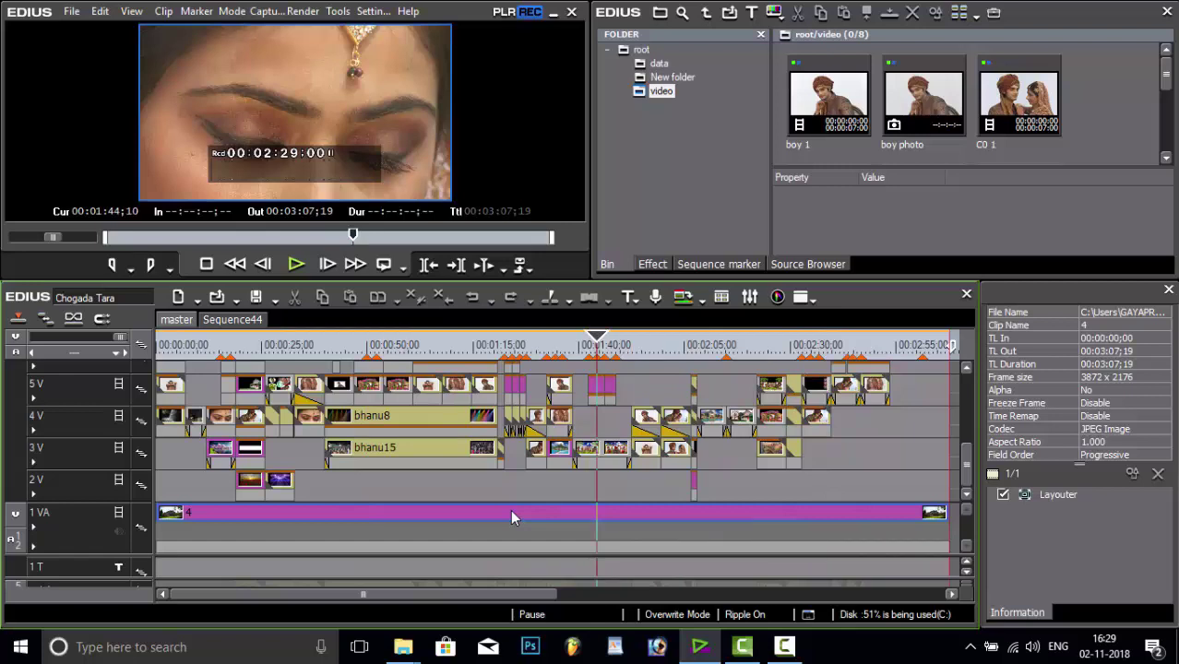
{"action": "key", "text": "F10"}
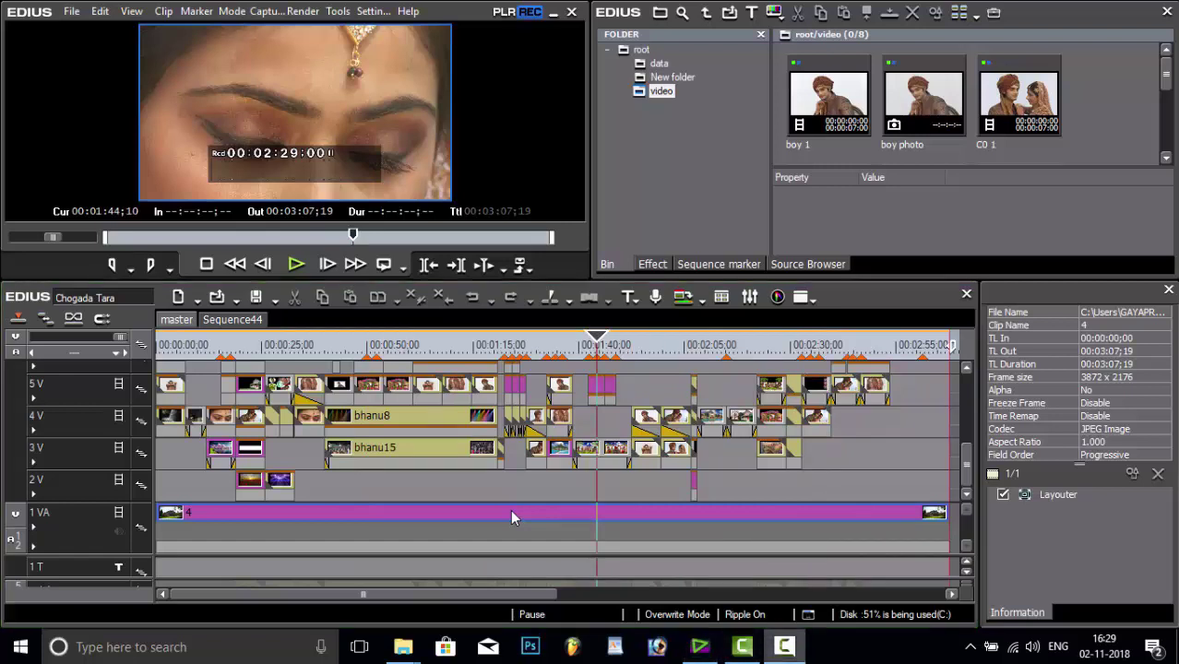